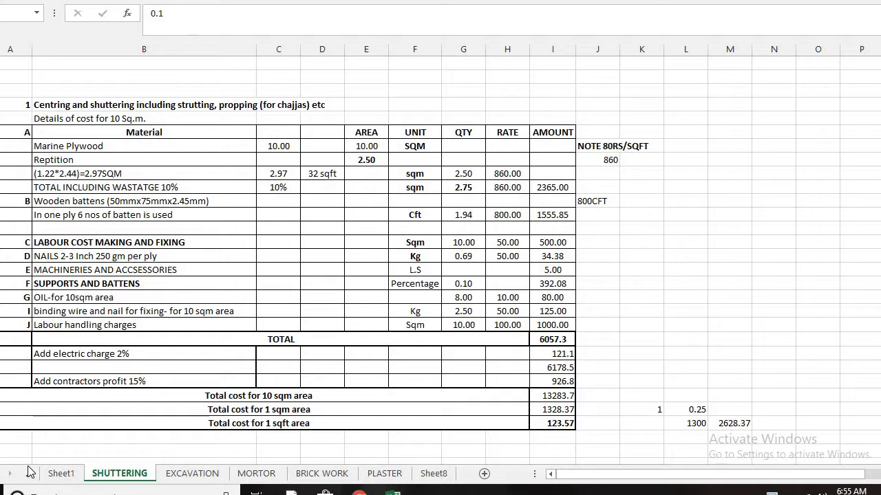
# Add the thickness note "12 mm" in cell K9, beside the plywood sheet size row.
pyautogui.click(140, 130)
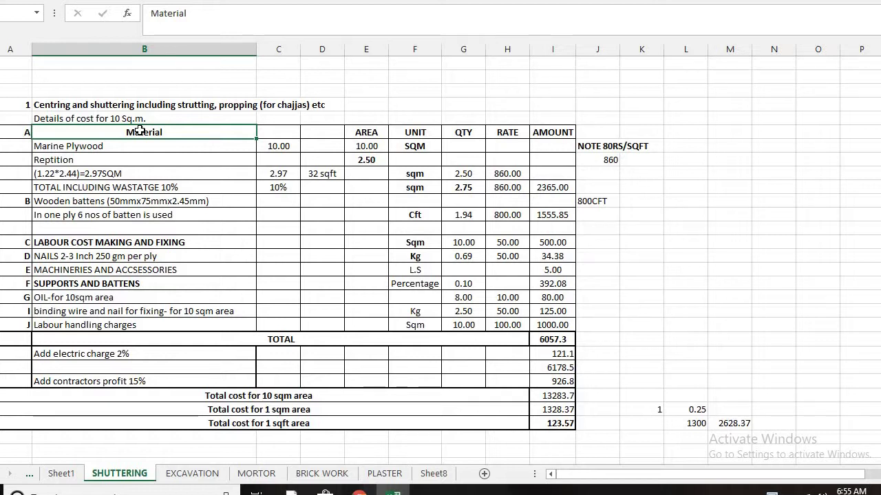
pyautogui.click(123, 176)
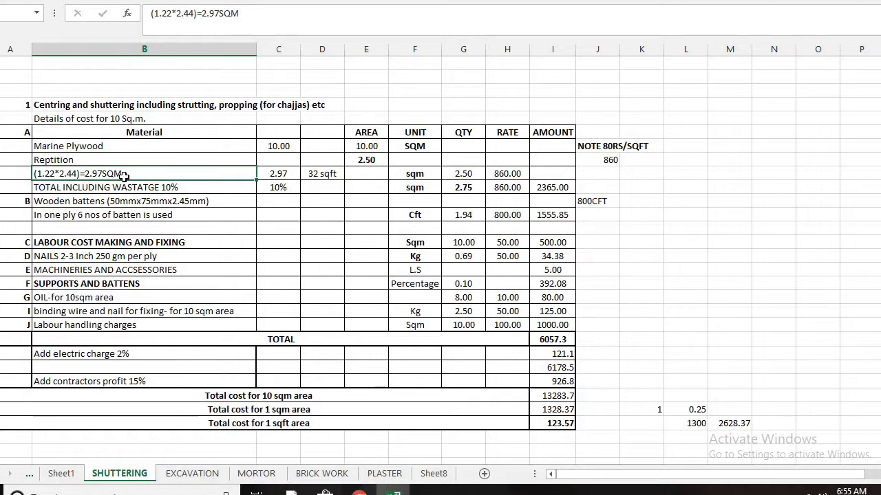
pyautogui.click(627, 173)
pyautogui.write('12')
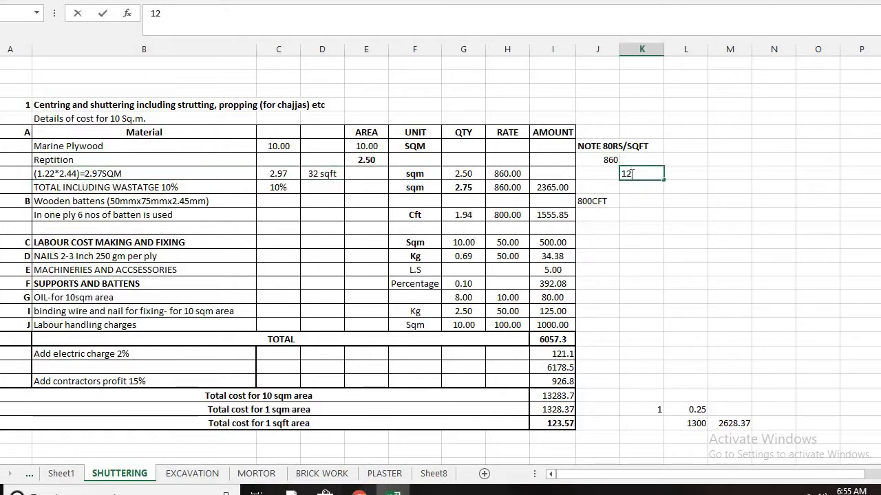
pyautogui.write(' mm')
pyautogui.press('Return')
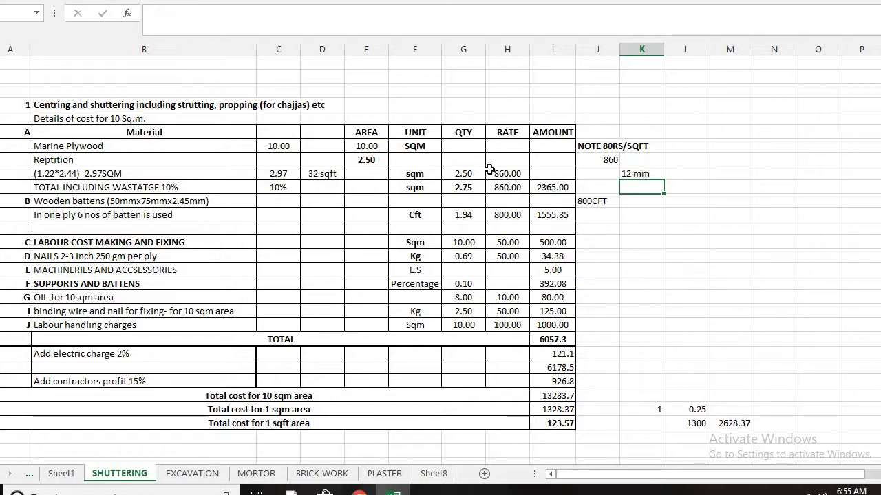
# Make the Marine Plywood value of 10.00 in cell C7 bold.
pyautogui.click(458, 176)
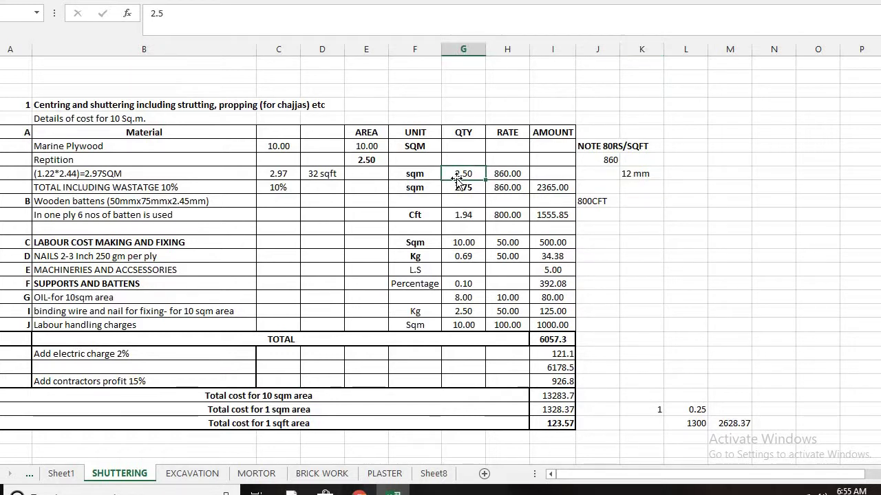
pyautogui.click(335, 185)
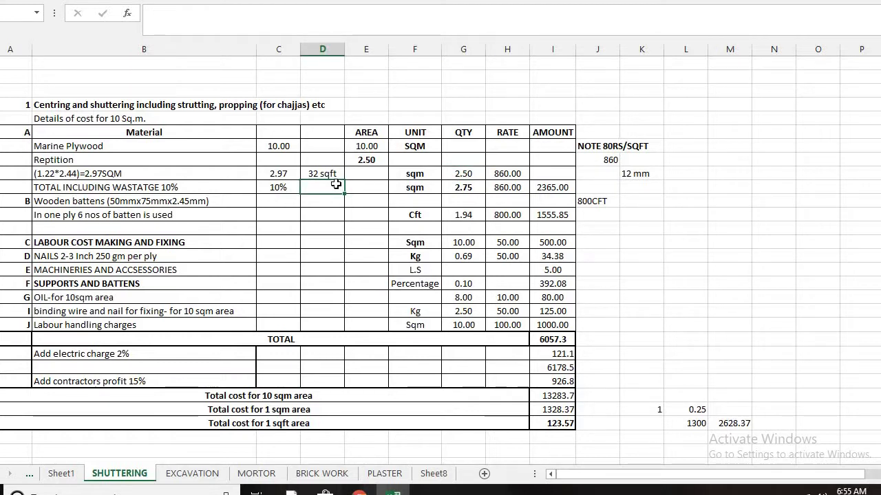
pyautogui.click(284, 172)
pyautogui.click(313, 171)
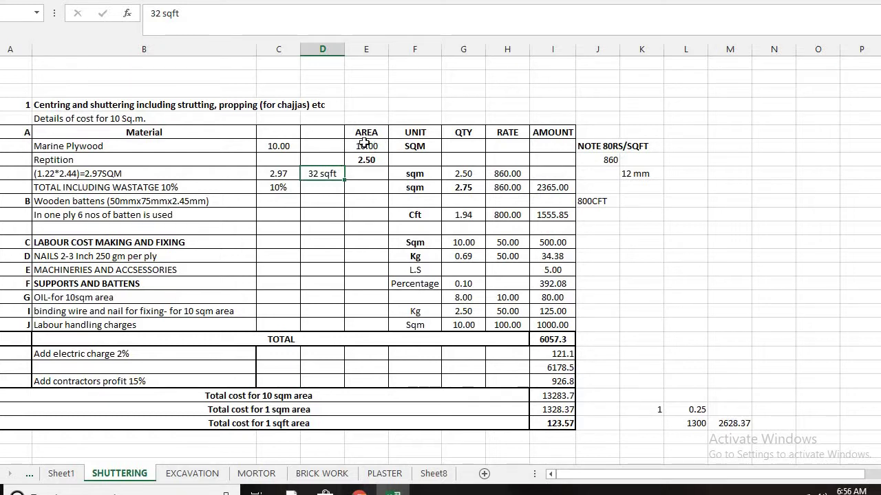
pyautogui.click(288, 145)
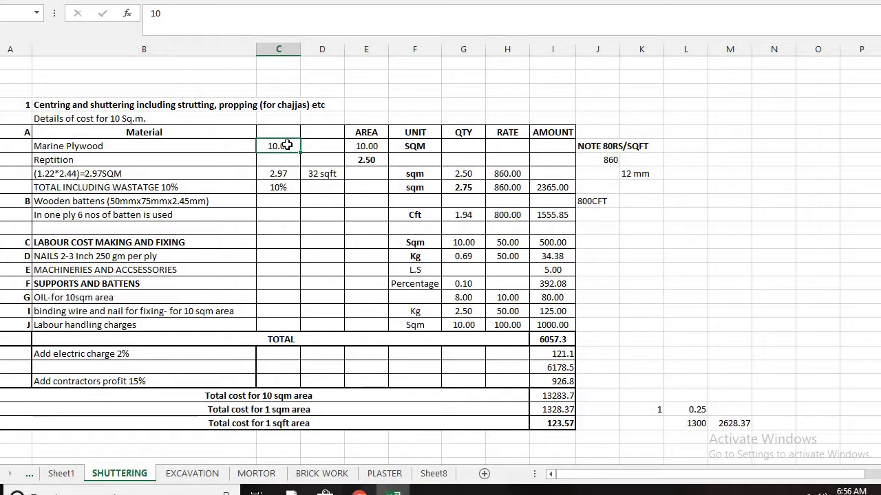
pyautogui.hotkey('ctrl', 'b')
# Link the quantity in the (1.22*2.44) plywood sheet row to the Reptition area with the formula +E8.
pyautogui.click(372, 144)
pyautogui.click(367, 159)
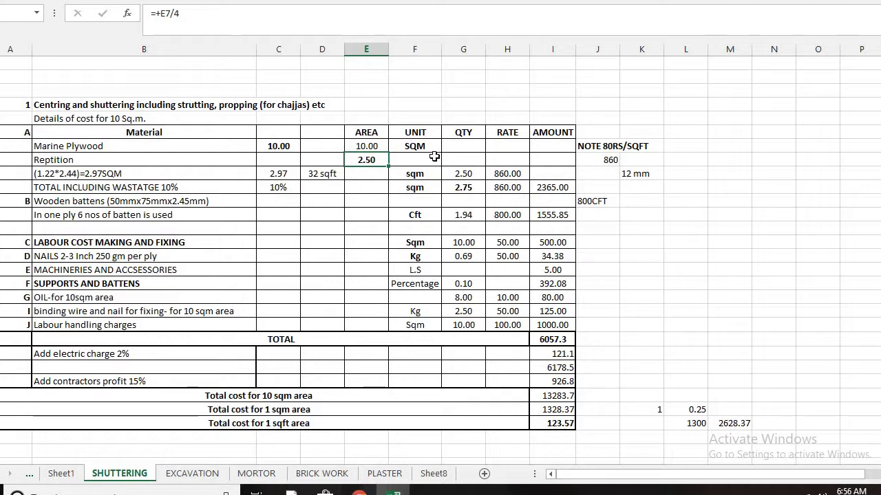
pyautogui.doubleClick(362, 160)
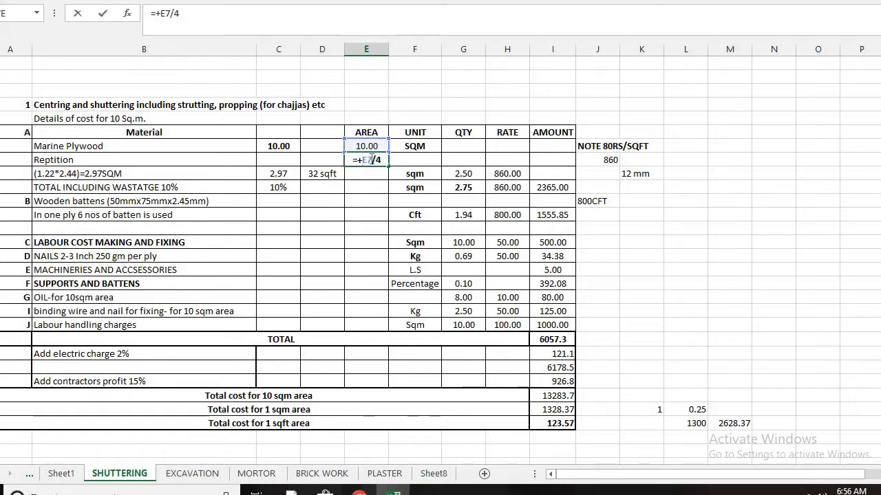
pyautogui.press('Return')
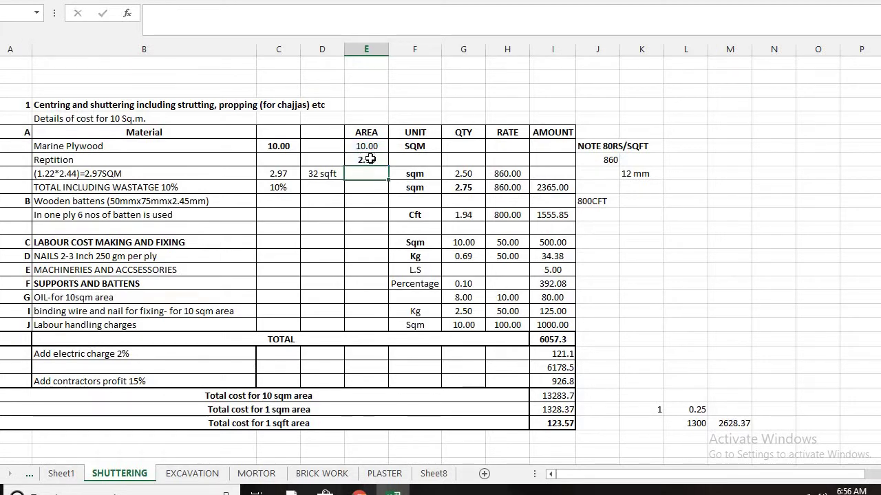
pyautogui.click(410, 175)
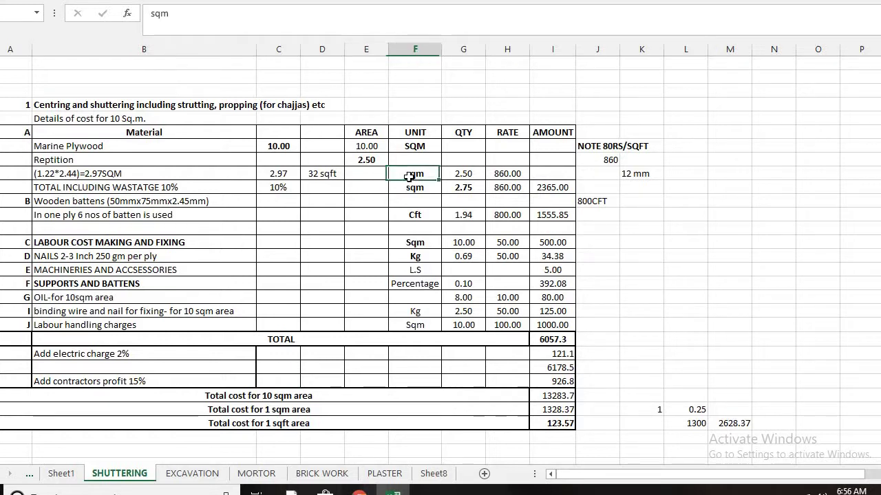
pyautogui.click(444, 173)
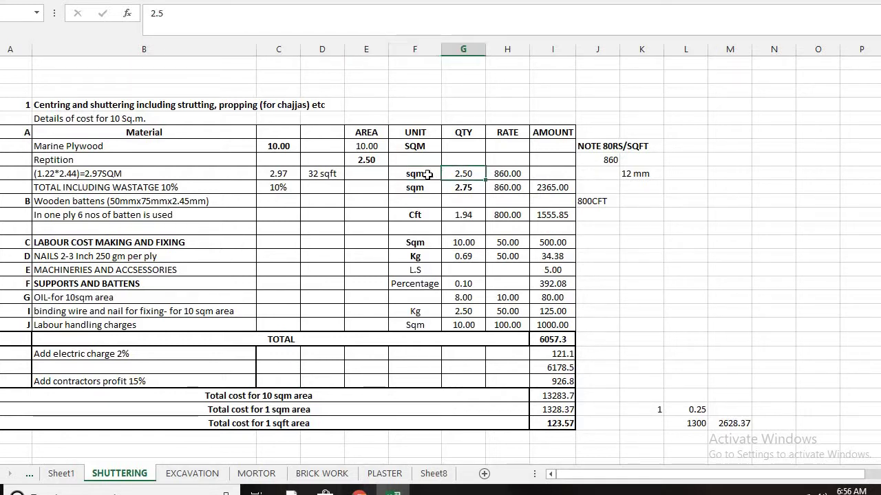
pyautogui.click(434, 174)
pyautogui.click(453, 174)
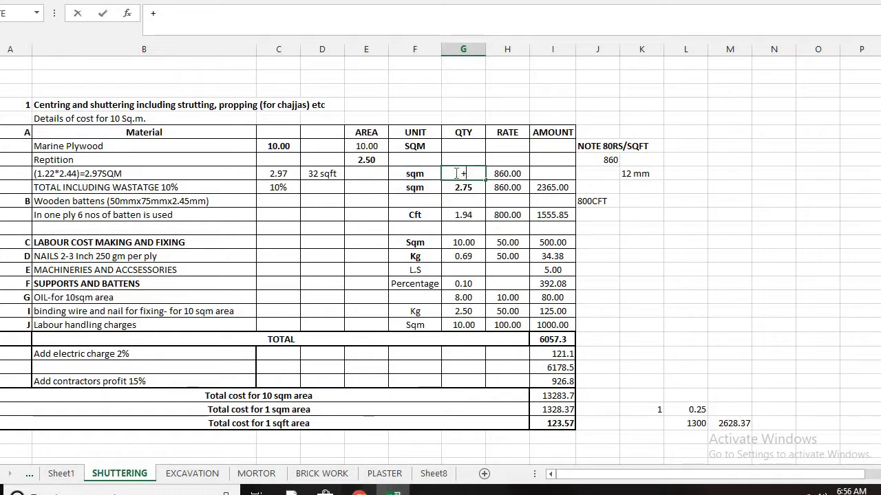
pyautogui.write('+')
pyautogui.click(359, 159)
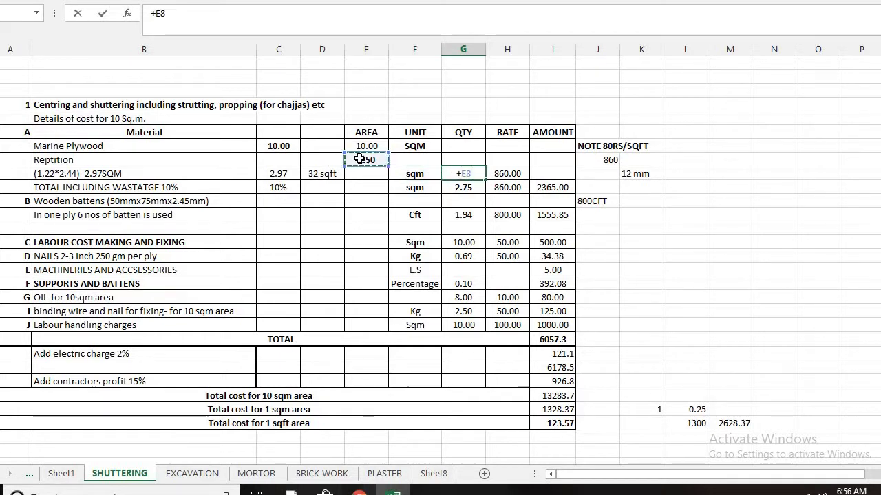
pyautogui.press('Return')
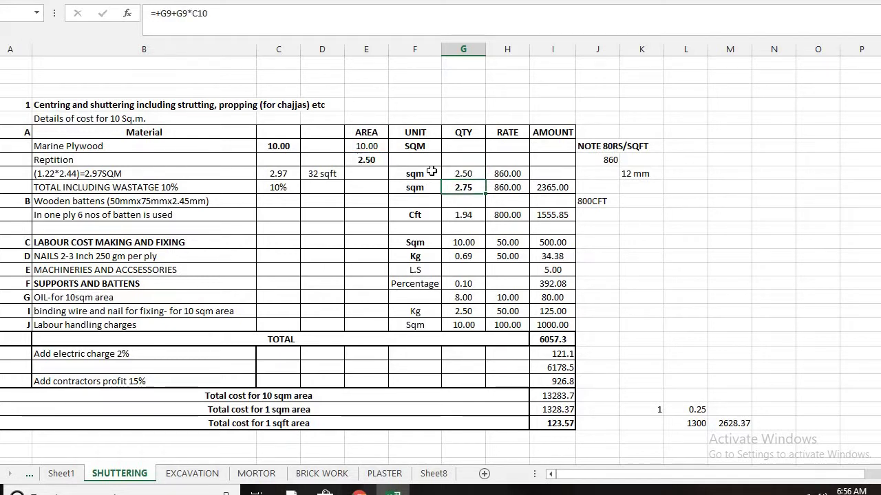
# Make the quantity, rate and amount in the row for total including 10% wastage bold.
pyautogui.click(522, 174)
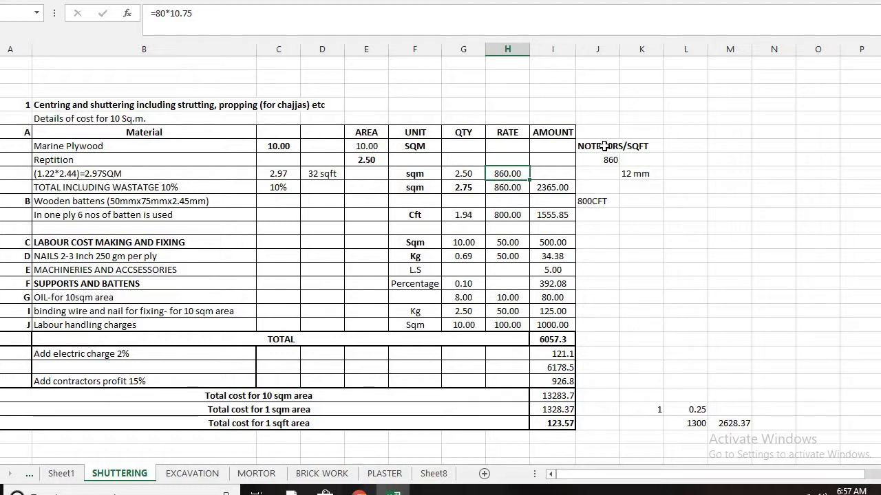
pyautogui.click(472, 192)
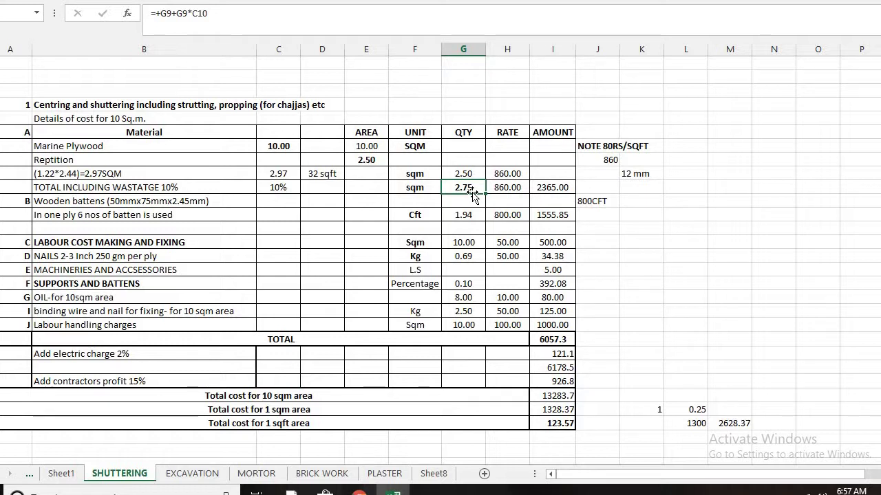
pyautogui.doubleClick(480, 188)
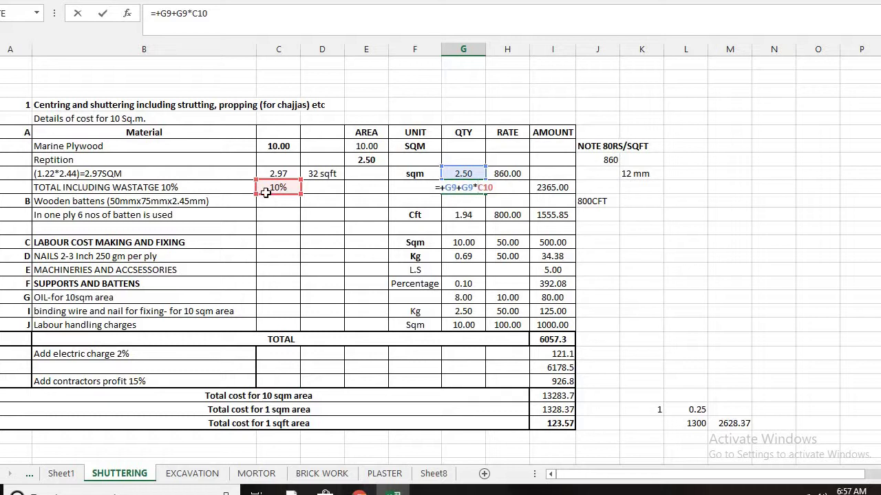
pyautogui.press('Return')
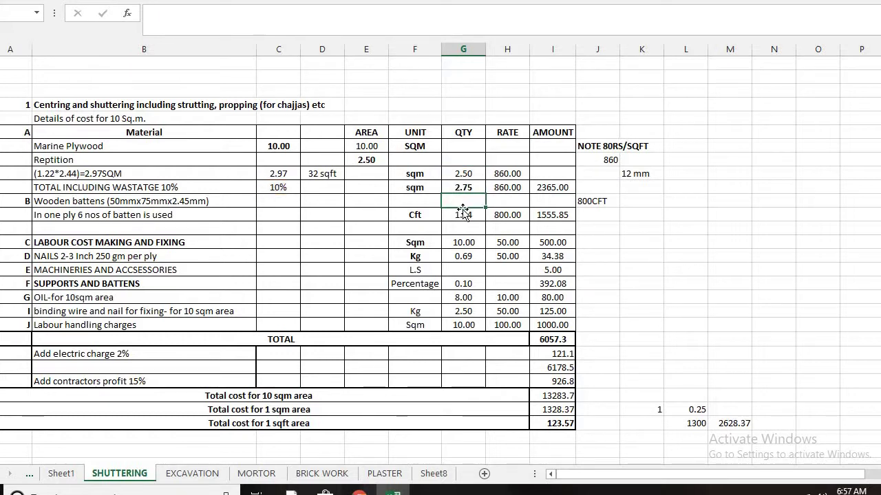
pyautogui.click(468, 187)
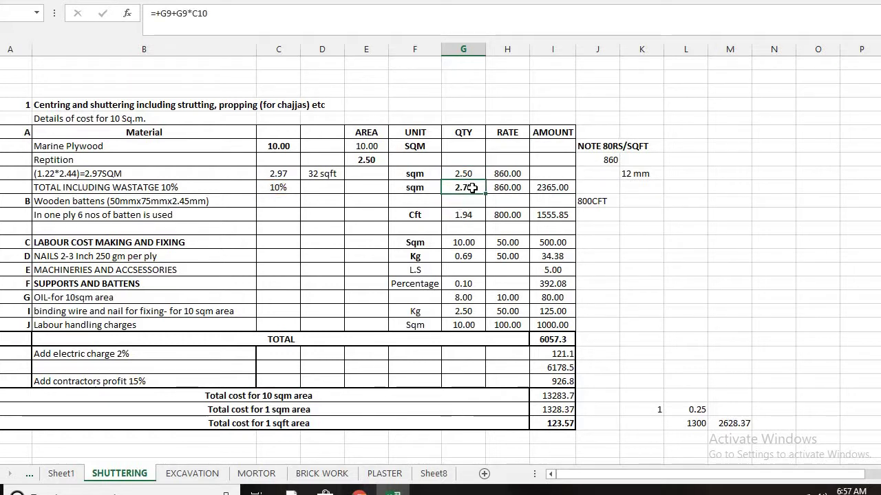
pyautogui.hotkey('shift', 'Right')
pyautogui.hotkey('shift', 'Right')
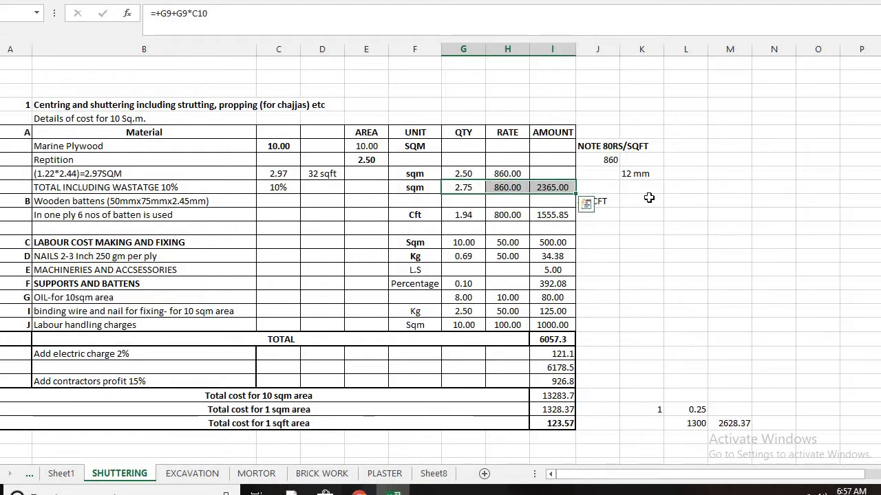
pyautogui.hotkey('ctrl', 'b')
# Add the note "actual" in cell J10, beside the amount of the wastage total row.
pyautogui.click(604, 191)
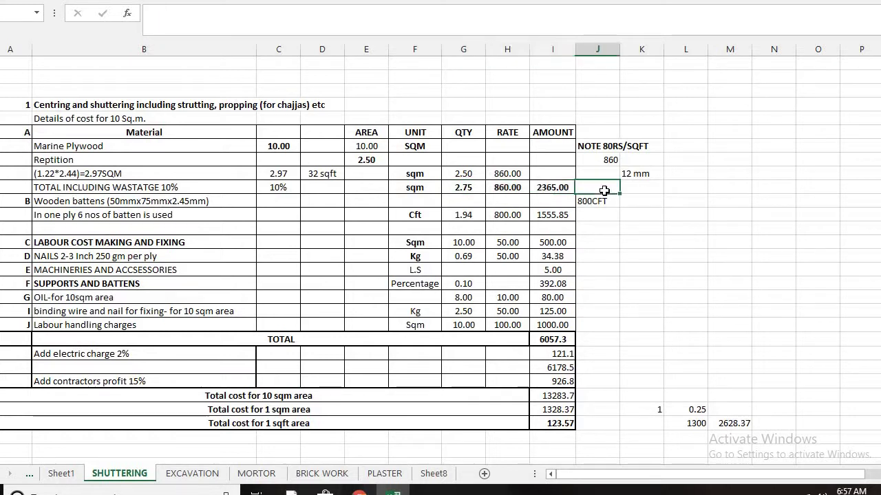
pyautogui.write('actual')
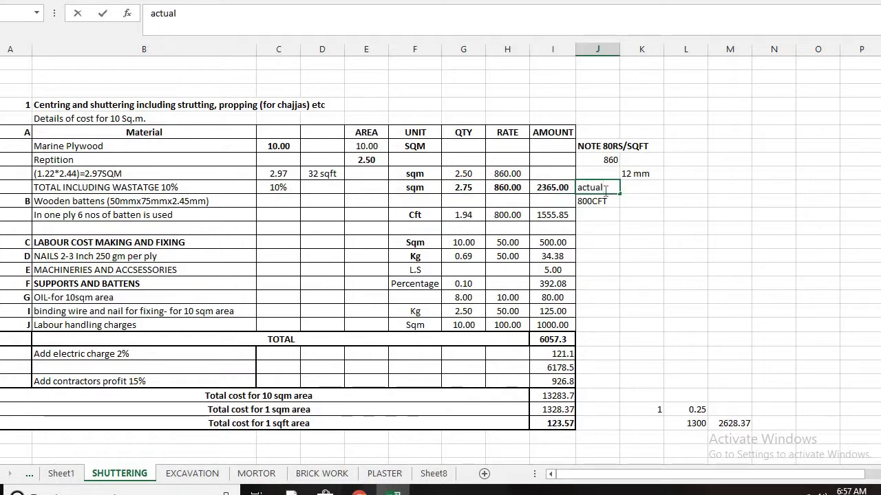
pyautogui.press('Return')
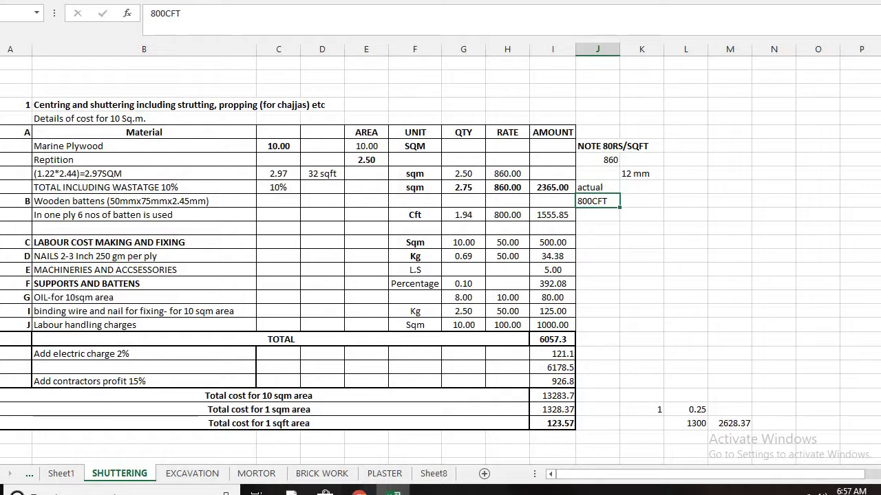
# Make the wooden battens description bold and correct its dimensions to (50mmx75mmx2.45m).
pyautogui.click(45, 200)
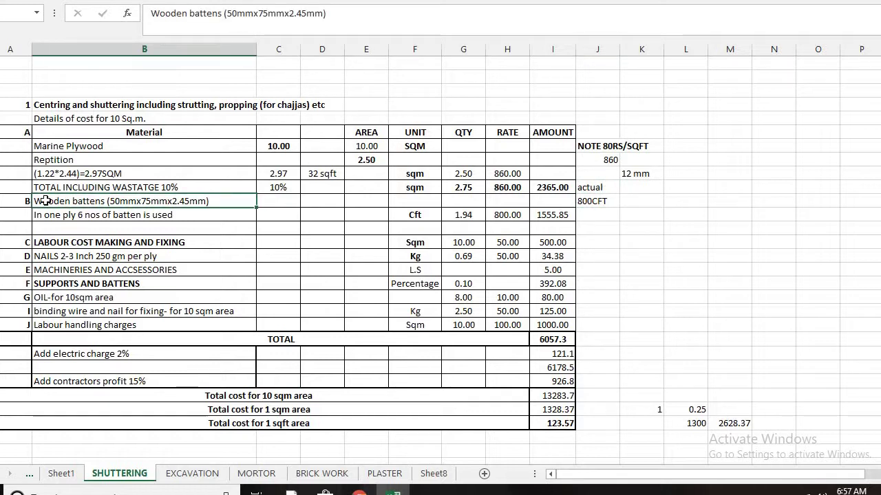
pyautogui.hotkey('ctrl', 'b')
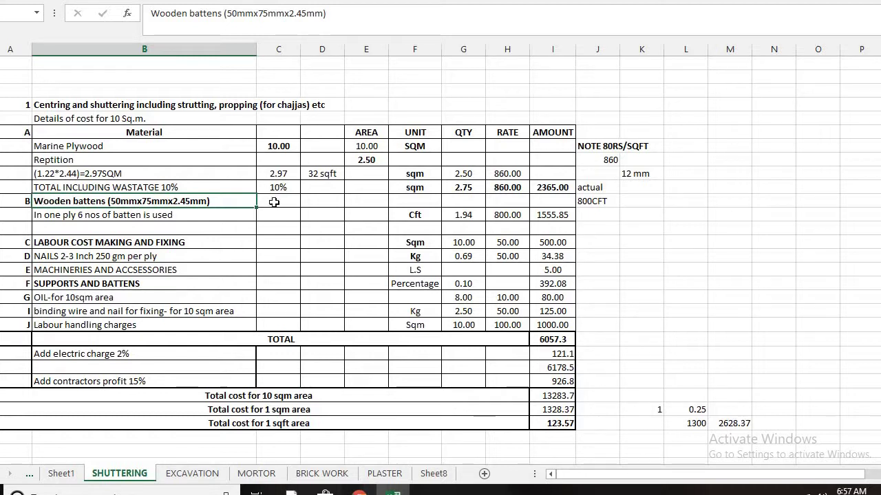
pyautogui.click(397, 215)
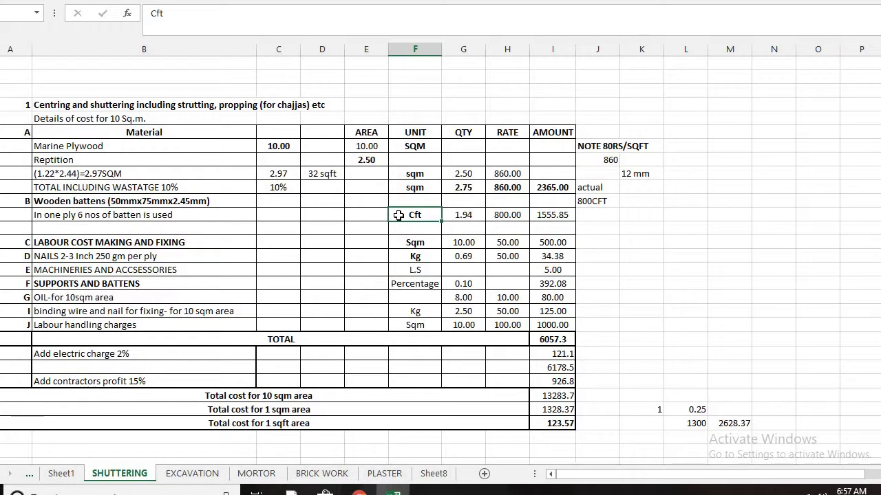
pyautogui.click(165, 201)
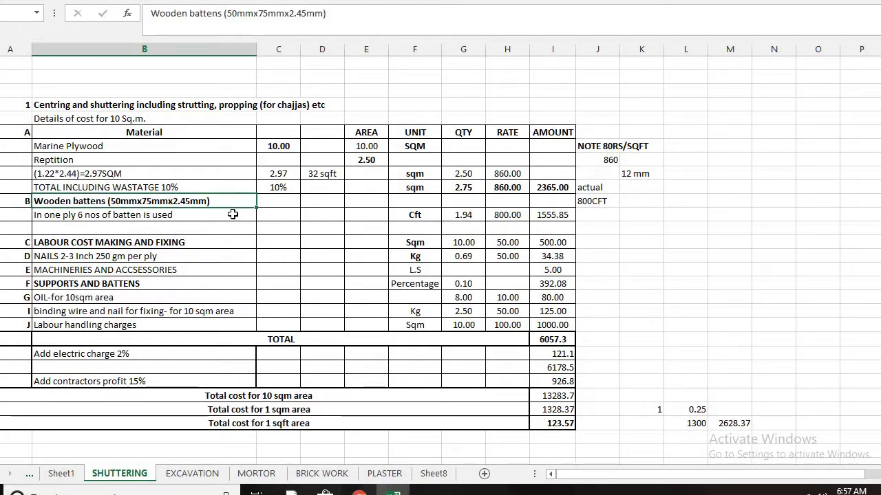
pyautogui.doubleClick(204, 201)
pyautogui.press('BackSpace')
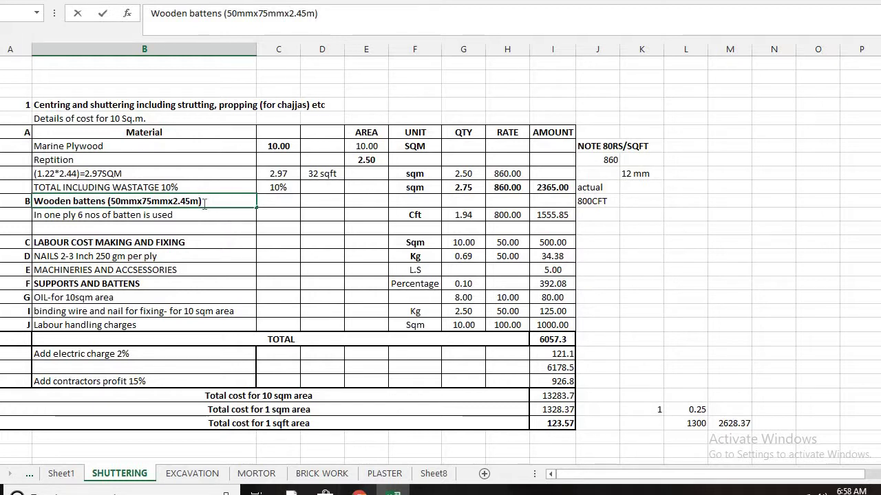
pyautogui.press('Return')
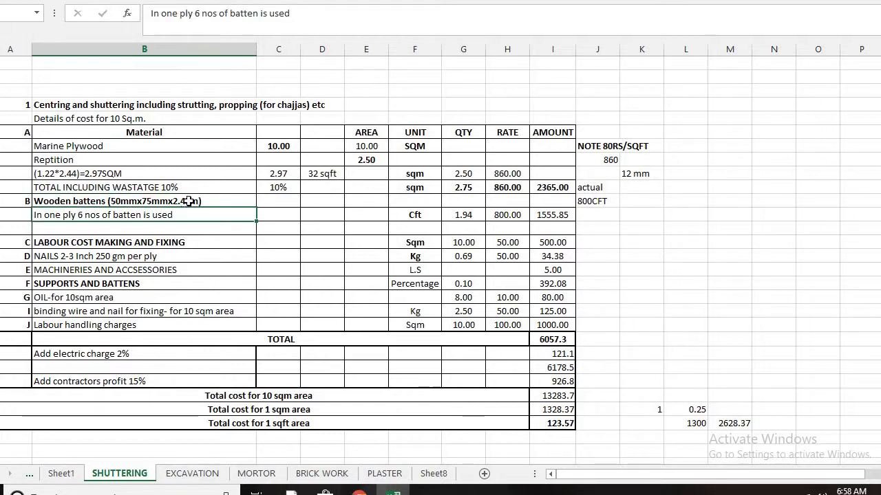
# Enter a check formula for one batten's volume in cell E12 from 0.05, 0.075, 2.45 and 35.28, accepting the suggested correction.
pyautogui.click(189, 201)
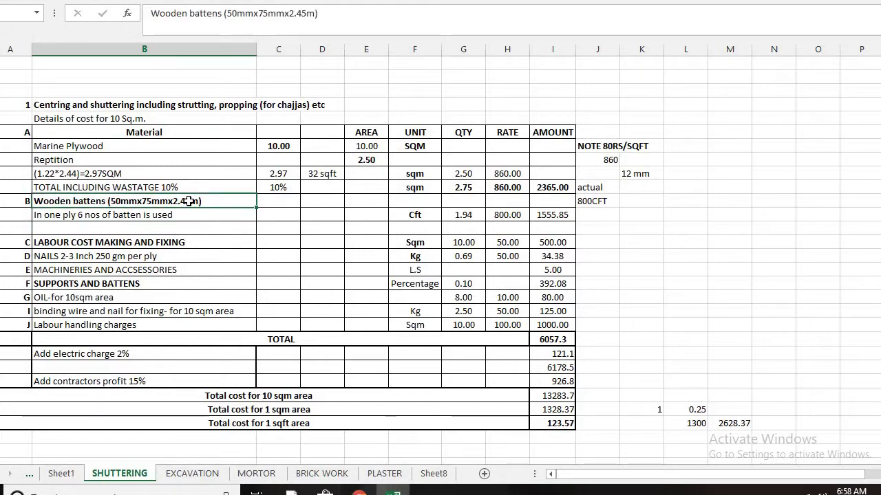
pyautogui.click(227, 216)
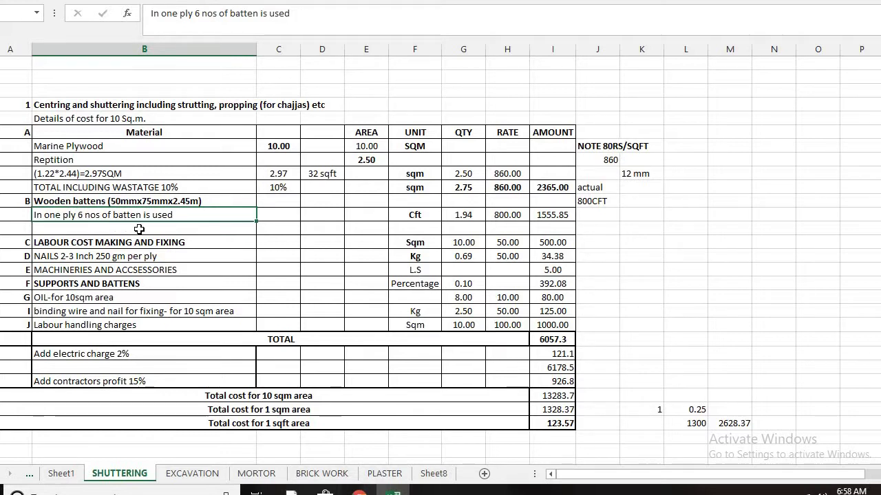
pyautogui.click(428, 217)
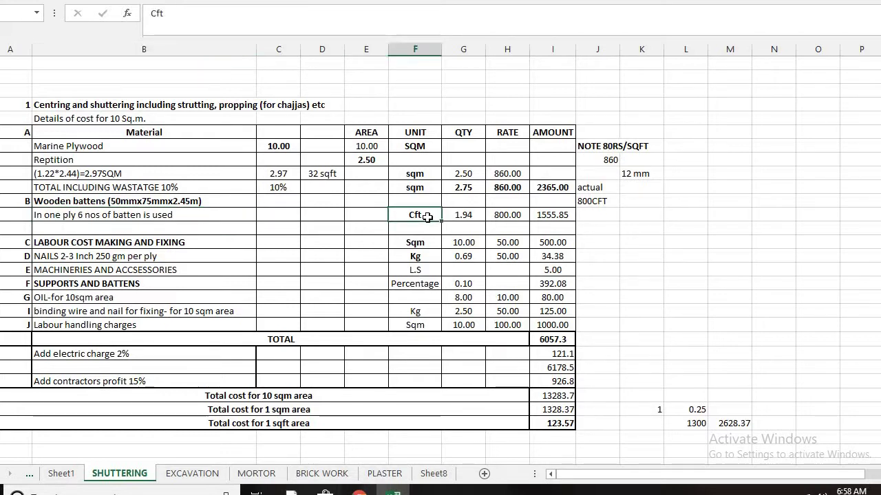
pyautogui.click(365, 219)
pyautogui.write('+.')
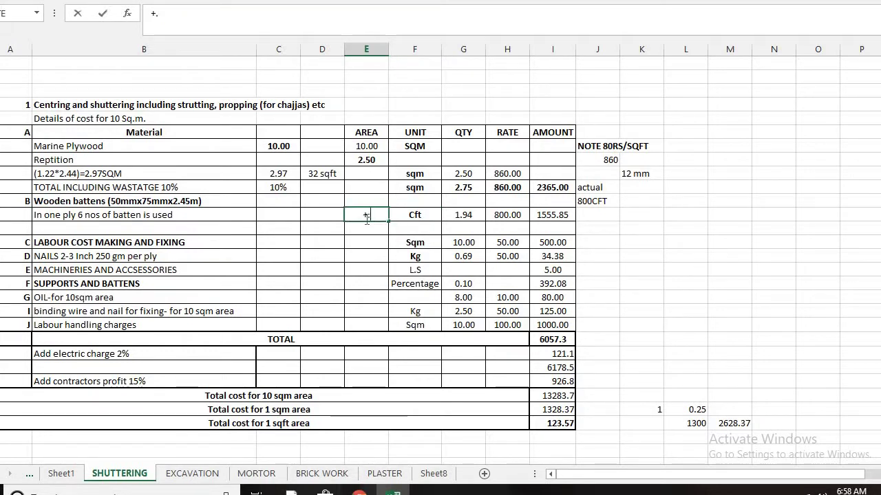
pyautogui.write('0.')
pyautogui.write('0')
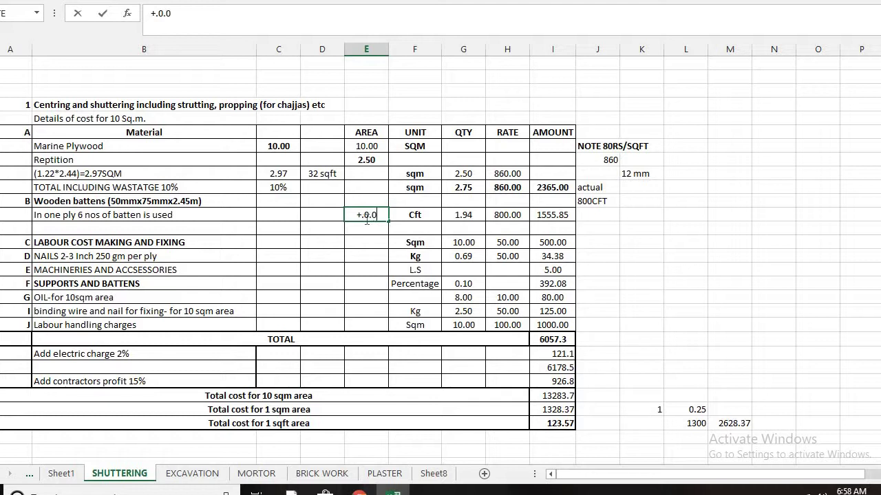
pyautogui.write('5*0.075*2.4')
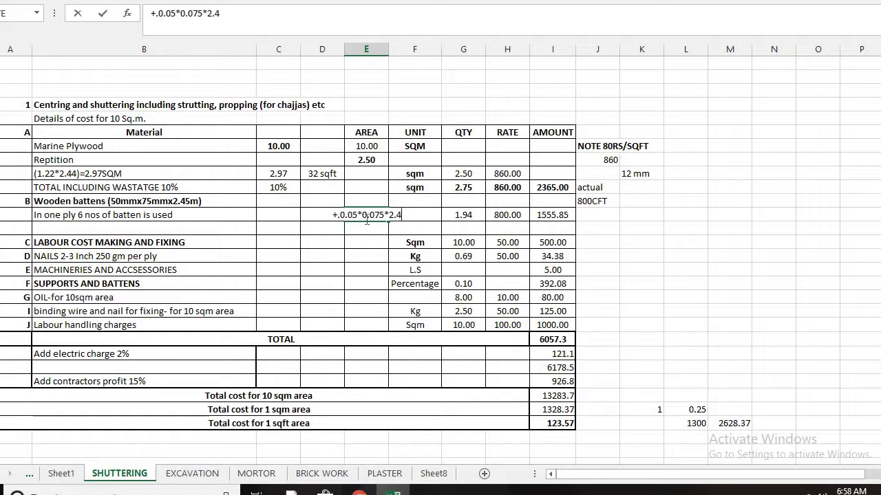
pyautogui.write('5*')
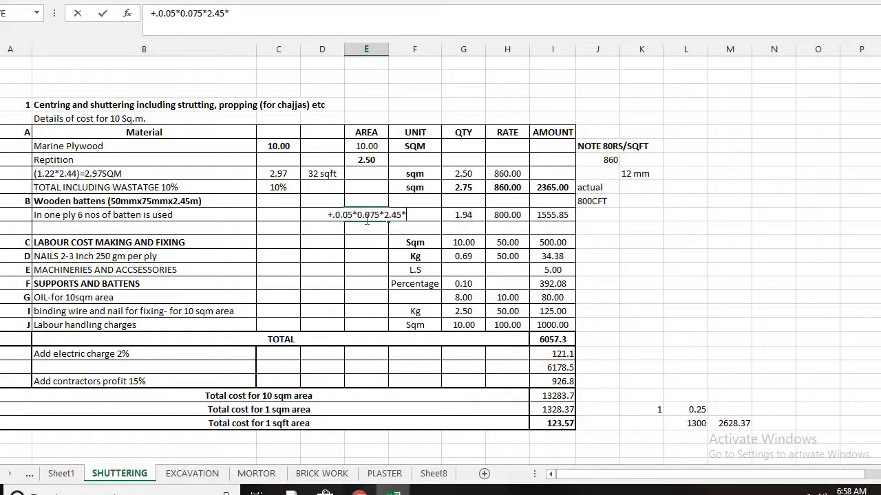
pyautogui.write('35.28')
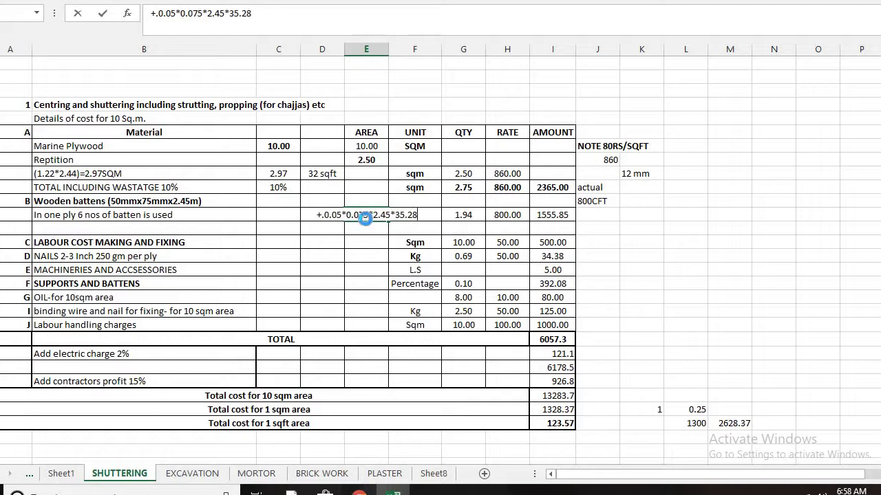
pyautogui.press('Return')
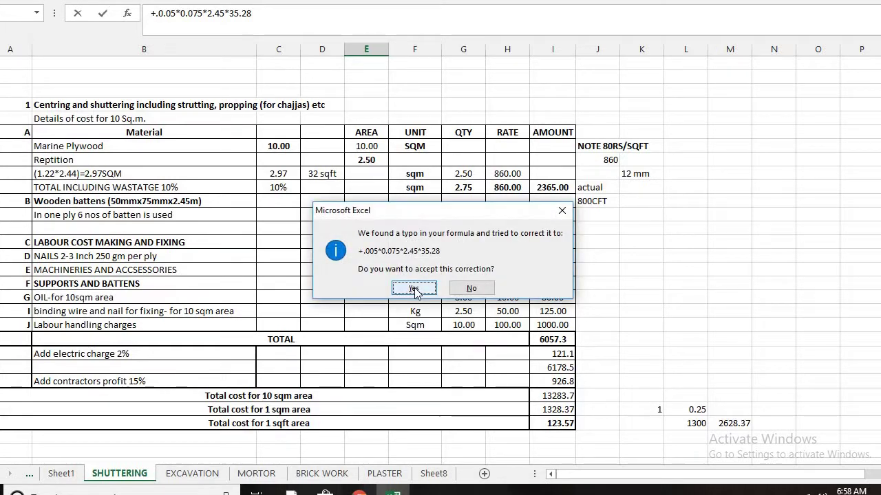
pyautogui.click(413, 289)
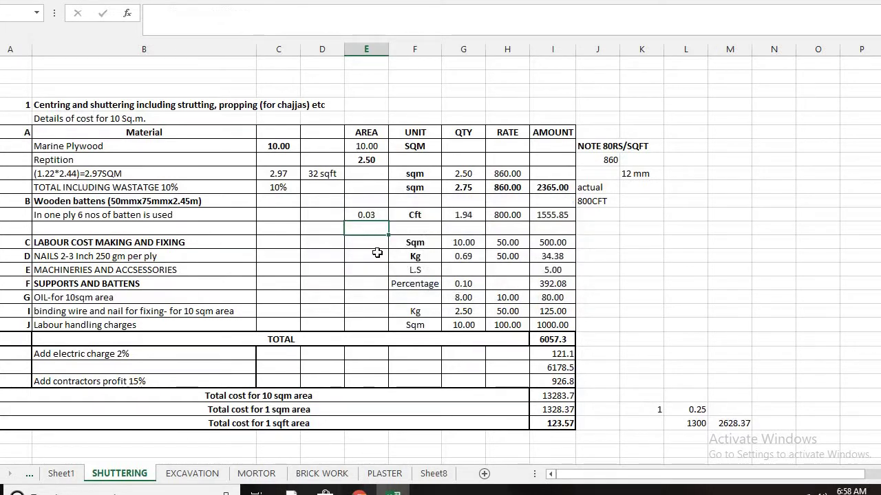
# Correct the check formula in cell E12 to =0.05*0.075*2.45*35.28*6 for six battens.
pyautogui.click(377, 215)
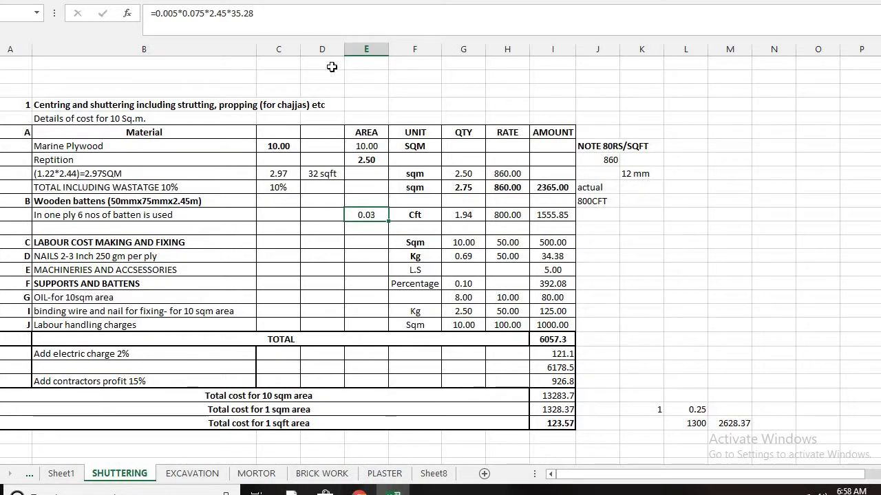
pyautogui.click(292, 25)
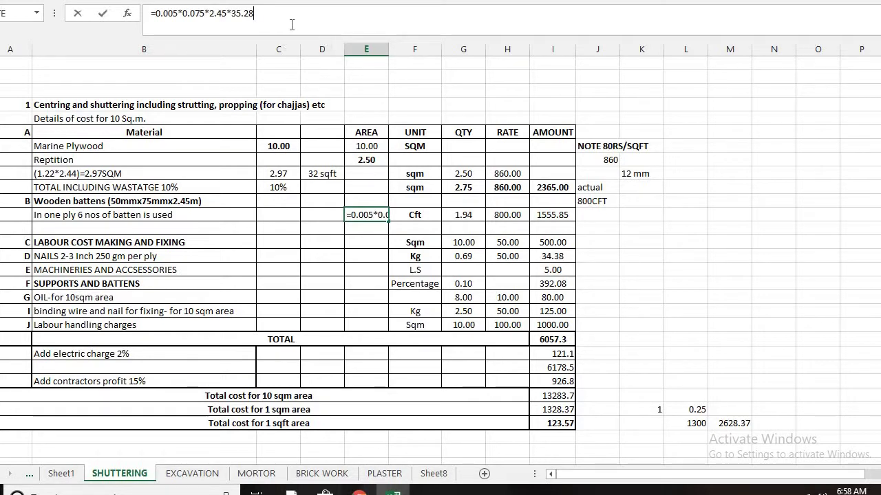
pyautogui.click(174, 18)
pyautogui.press('BackSpace')
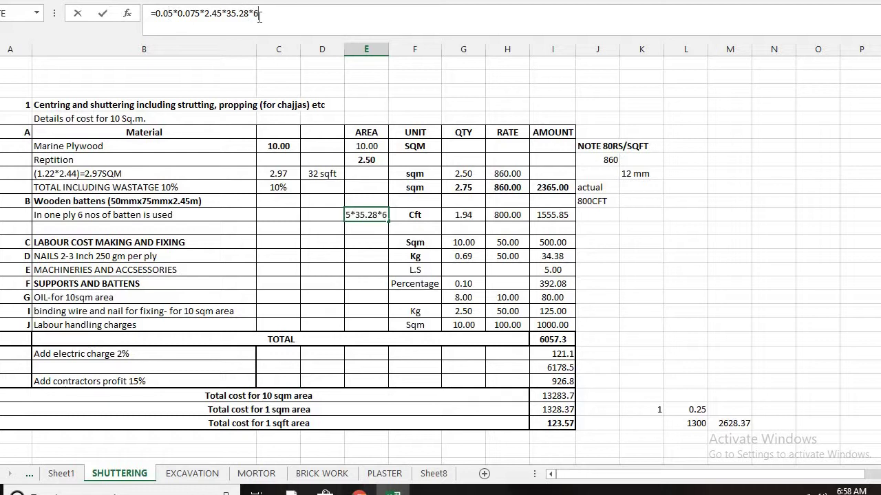
pyautogui.press('Return')
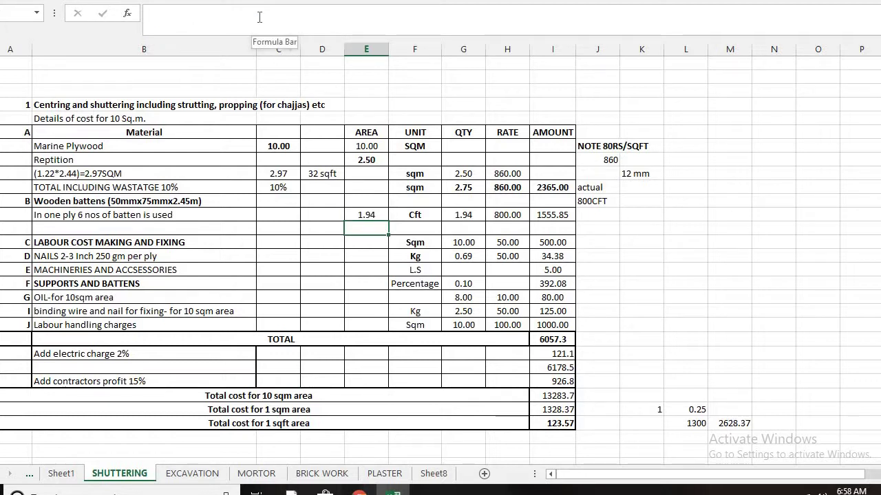
# Compare the check result in cell E12 with the batten quantity, and clear E12.
pyautogui.click(365, 213)
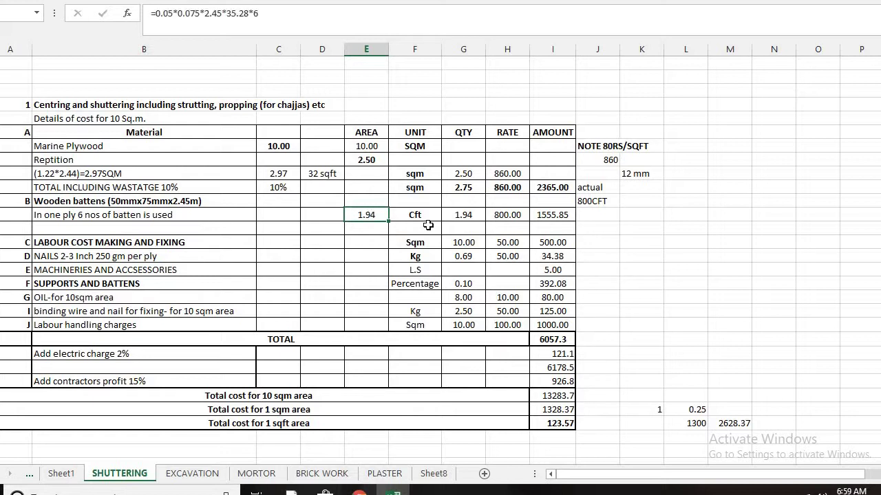
pyautogui.click(431, 215)
pyautogui.click(379, 216)
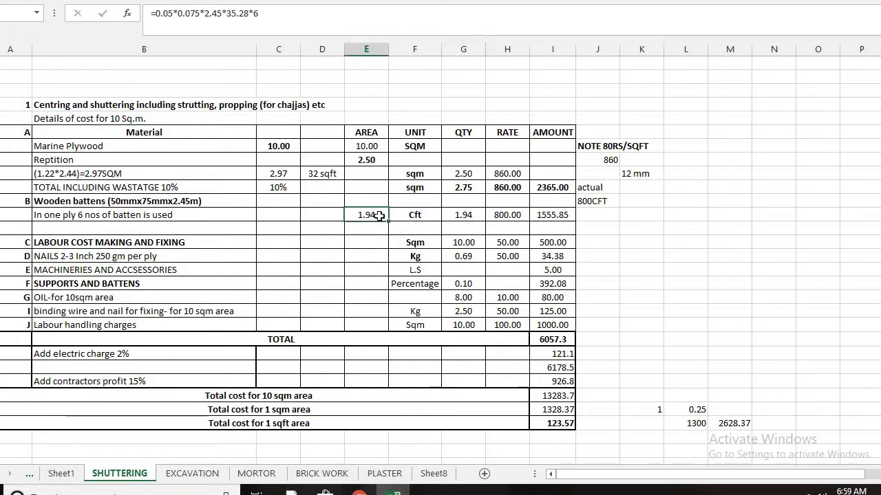
pyautogui.press('Delete')
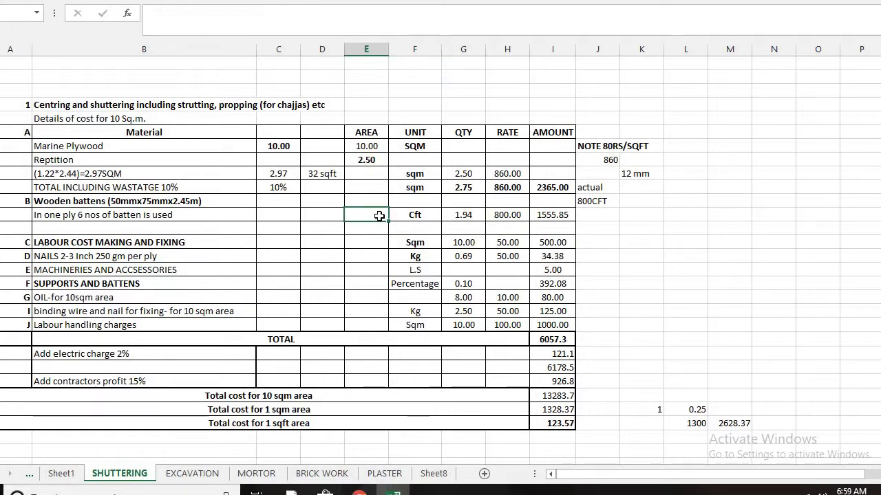
# Review the wooden batten rate and the amount formulas of the wastage total and batten rows.
pyautogui.click(499, 216)
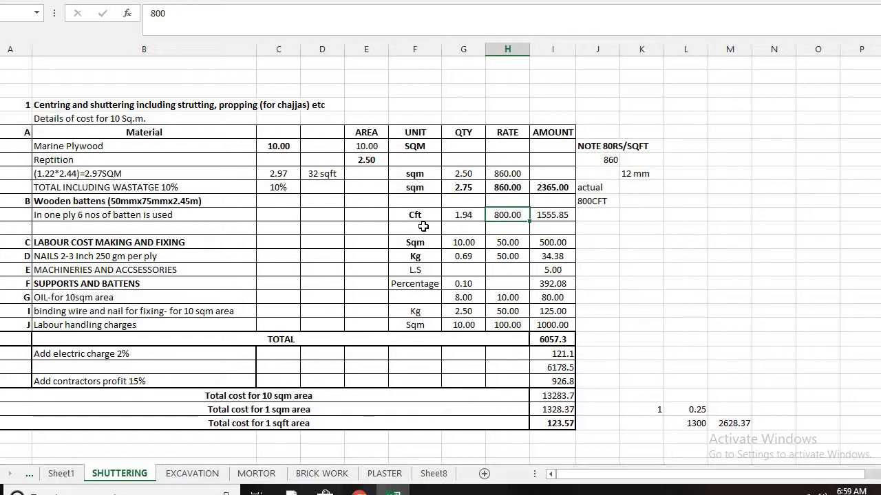
pyautogui.click(543, 186)
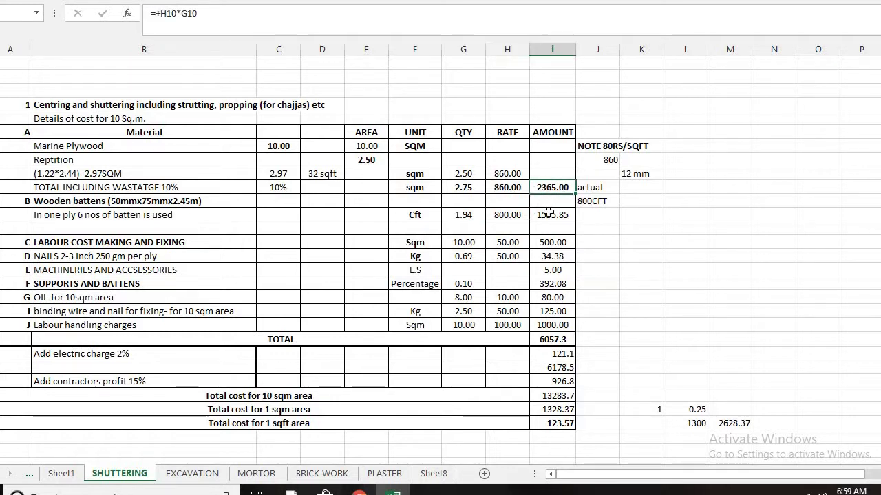
pyautogui.click(549, 214)
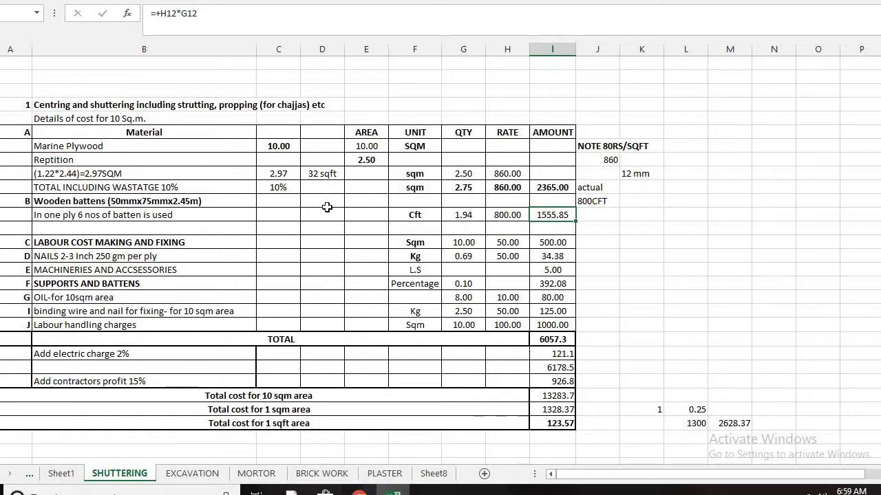
# Examine the labour cost for making and fixing: its quantity formula, the Reptition area, the rate and the amount formula.
pyautogui.click(217, 240)
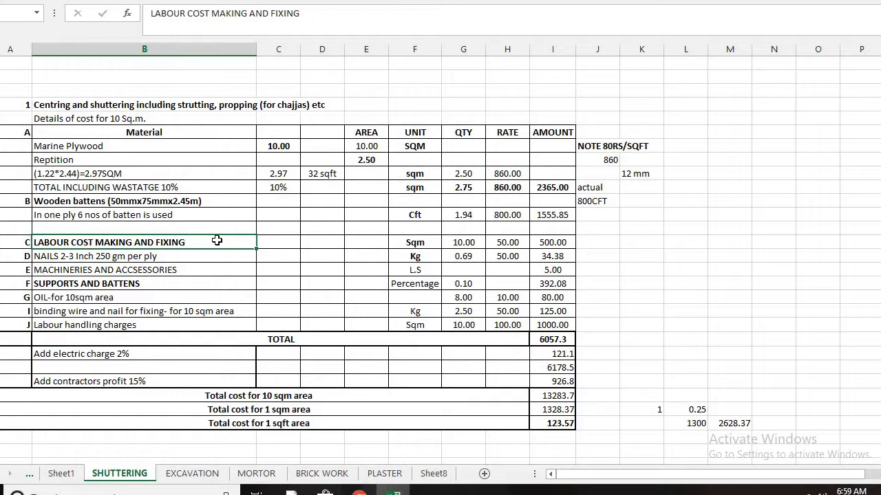
pyautogui.click(475, 242)
pyautogui.doubleClick(475, 242)
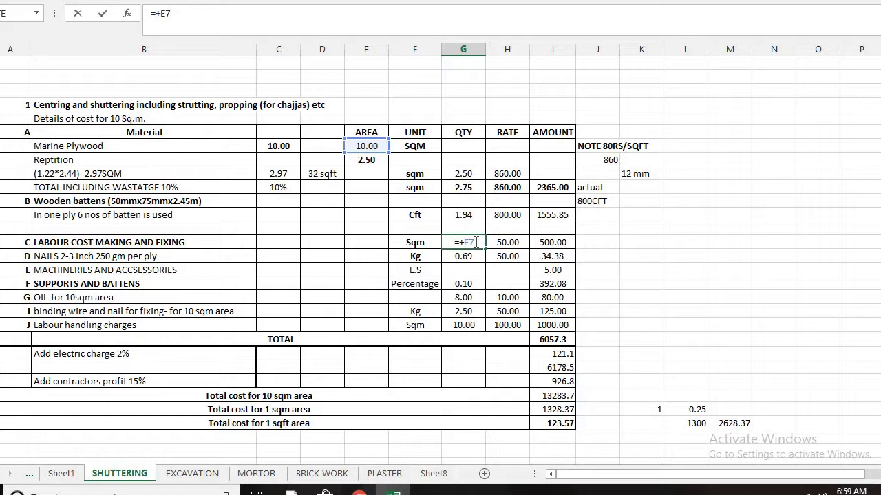
pyautogui.press('Return')
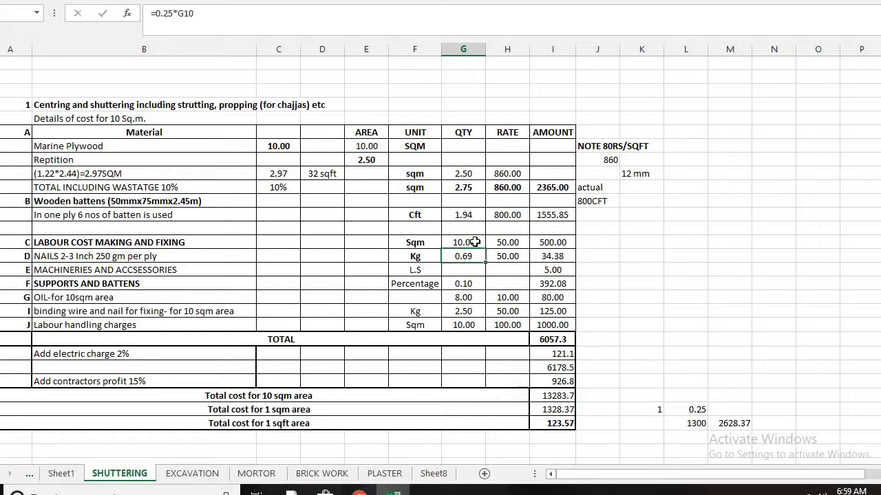
pyautogui.click(370, 161)
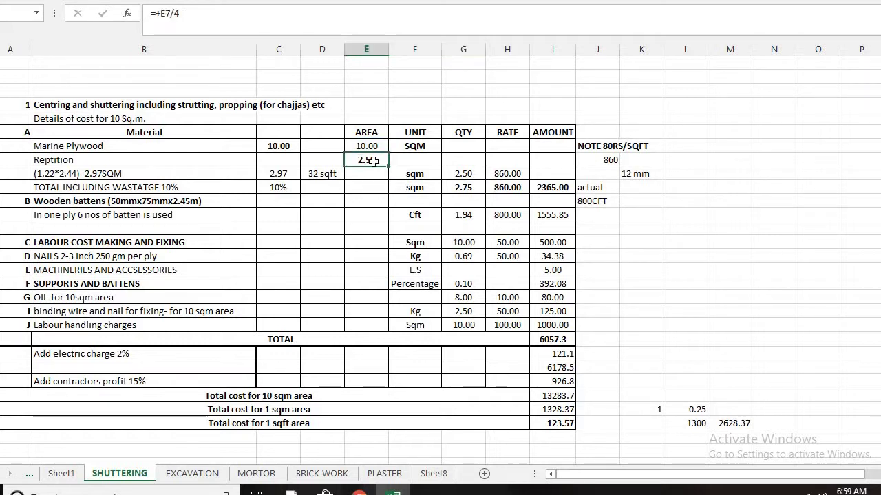
pyautogui.click(479, 246)
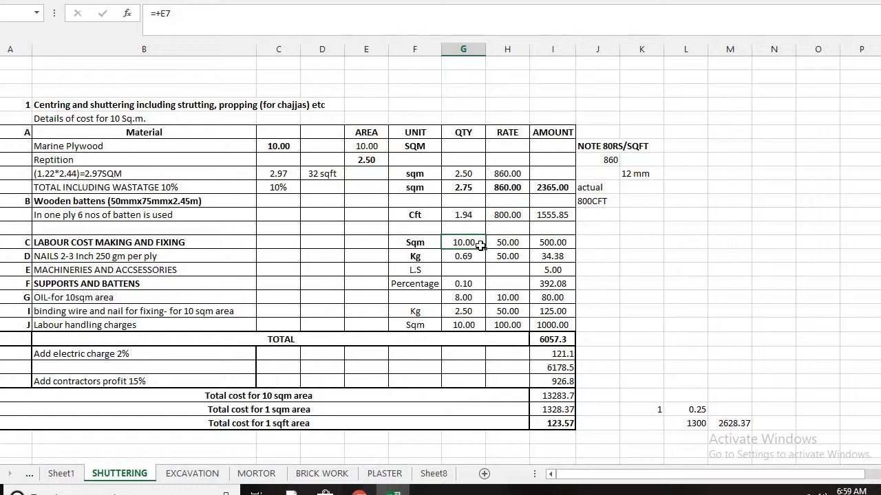
pyautogui.click(507, 244)
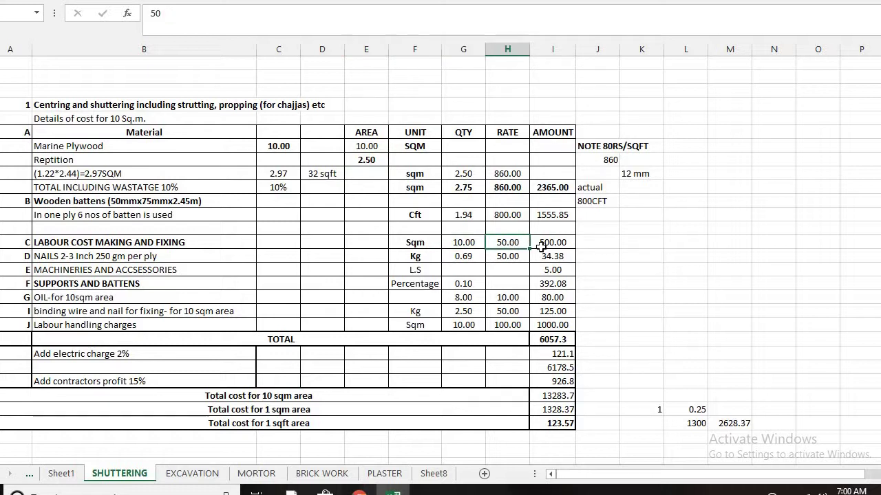
pyautogui.click(542, 250)
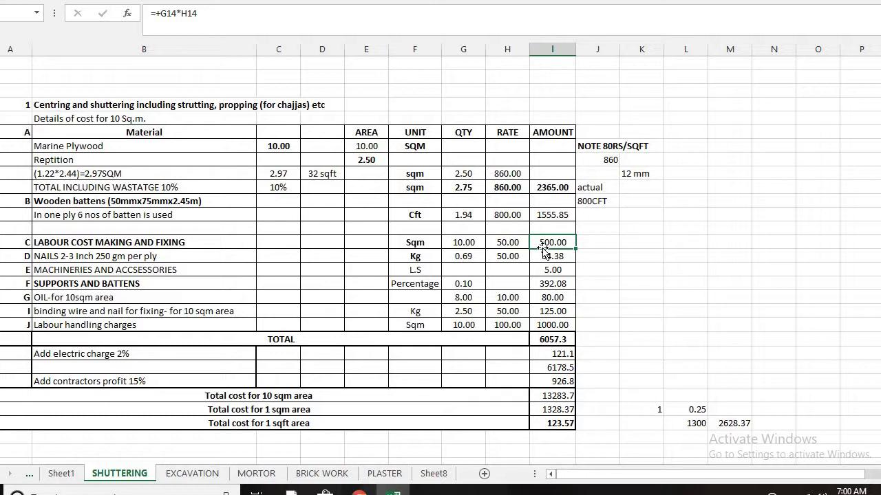
# Examine the unit, quantity formula, rate and amount formula in the row for 2-3 inch nails.
pyautogui.click(419, 256)
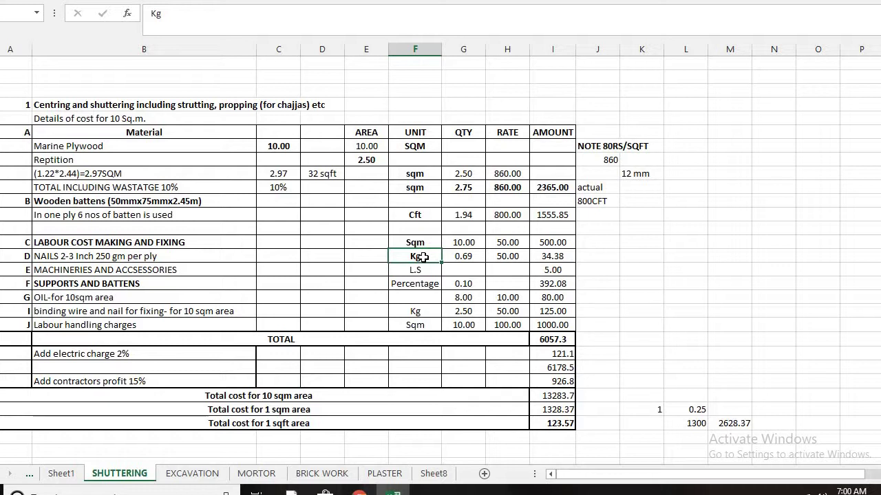
pyautogui.doubleClick(458, 255)
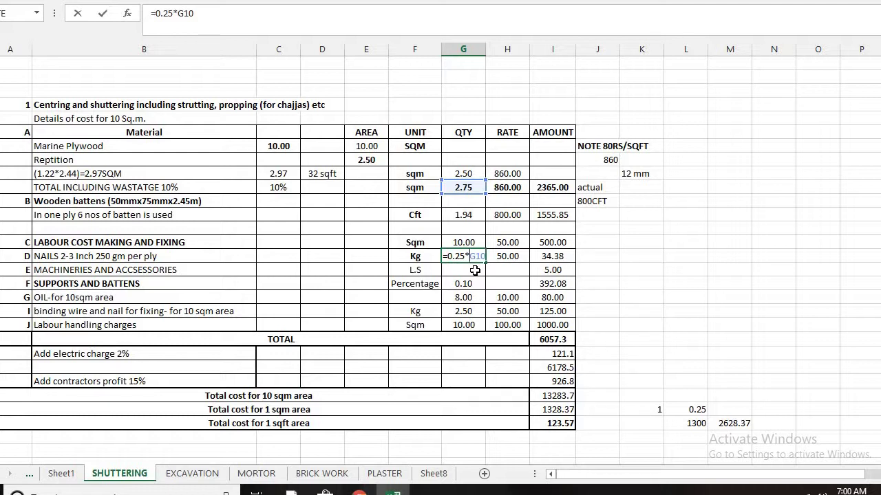
pyautogui.press('Return')
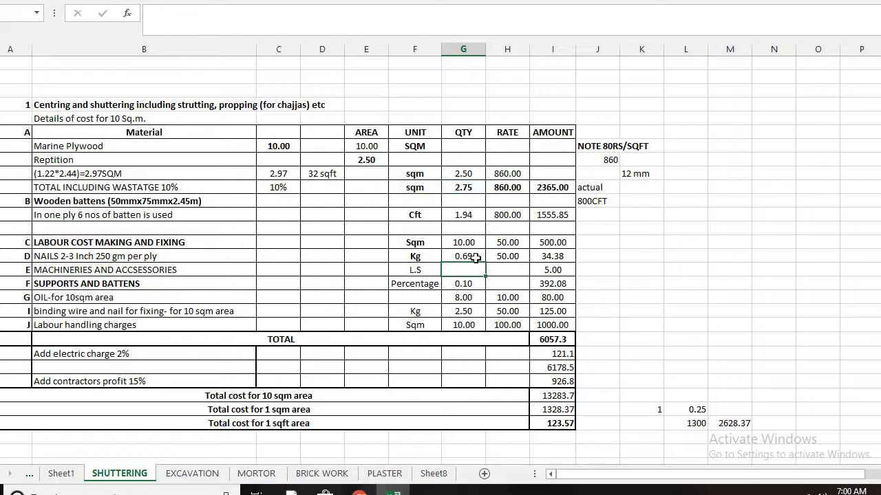
pyautogui.click(474, 257)
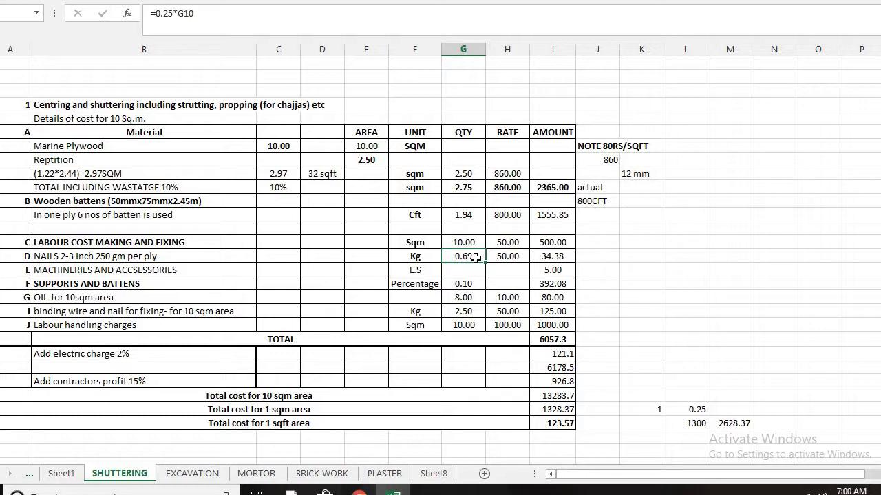
pyautogui.press('Right')
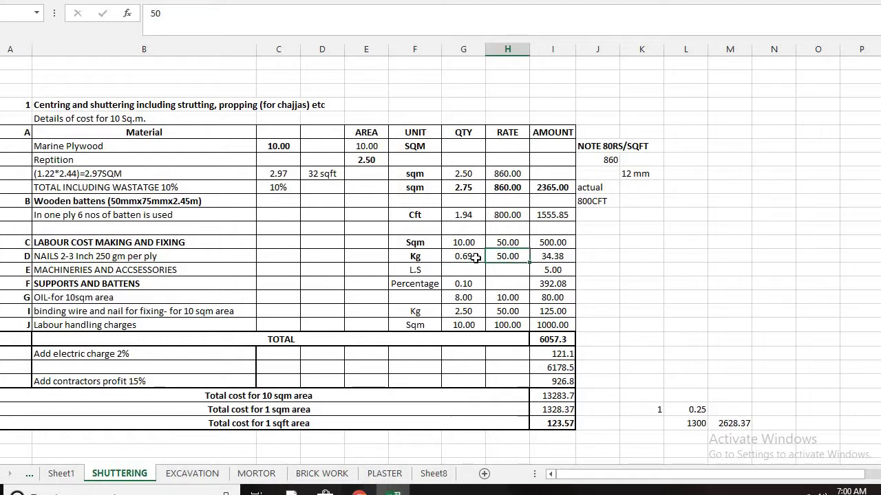
pyautogui.press('Right')
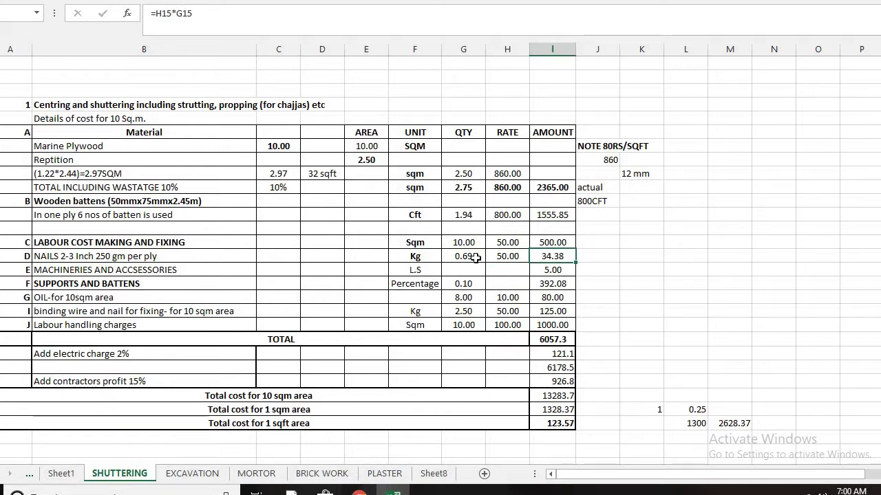
# Review the machineries and accessories row from its amount back to its item letter.
pyautogui.press('Down')
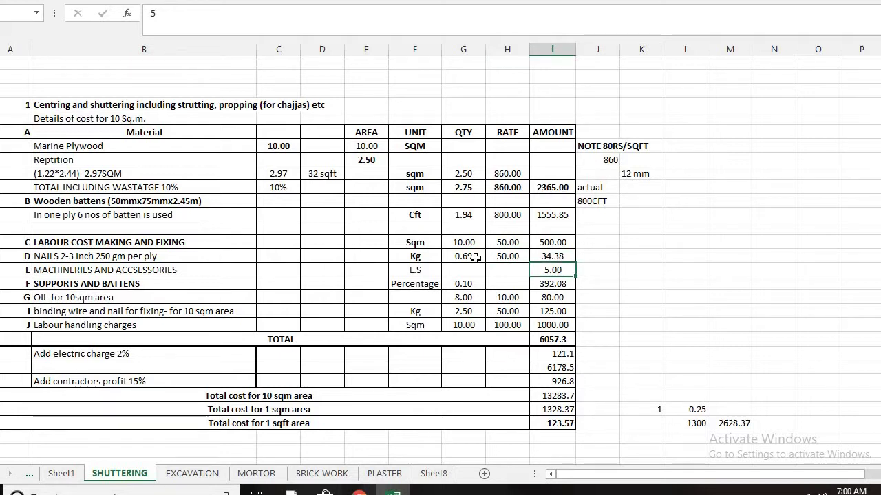
pyautogui.press('Left')
pyautogui.press('Left')
pyautogui.press('Left')
pyautogui.press('Left')
pyautogui.press('Left')
pyautogui.press('Left')
pyautogui.press('Left')
pyautogui.press('Left')
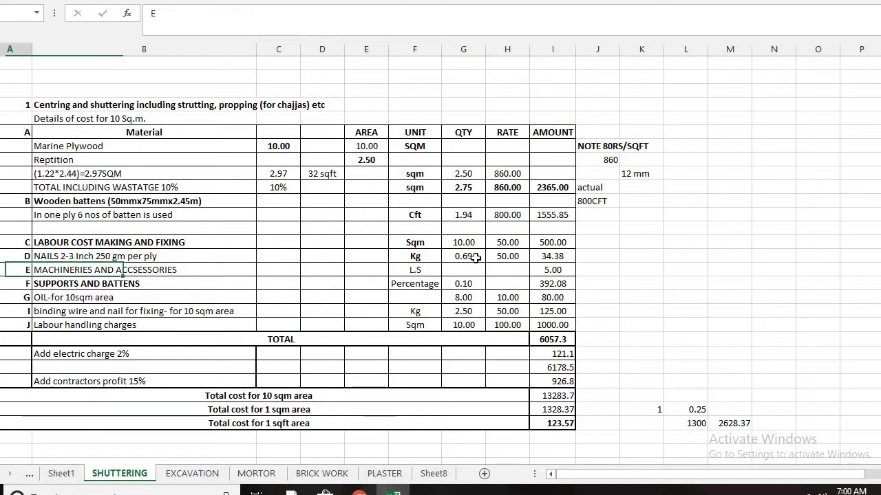
# Review the machineries and accessories row from its description across to its lump-sum amount.
pyautogui.press('Right')
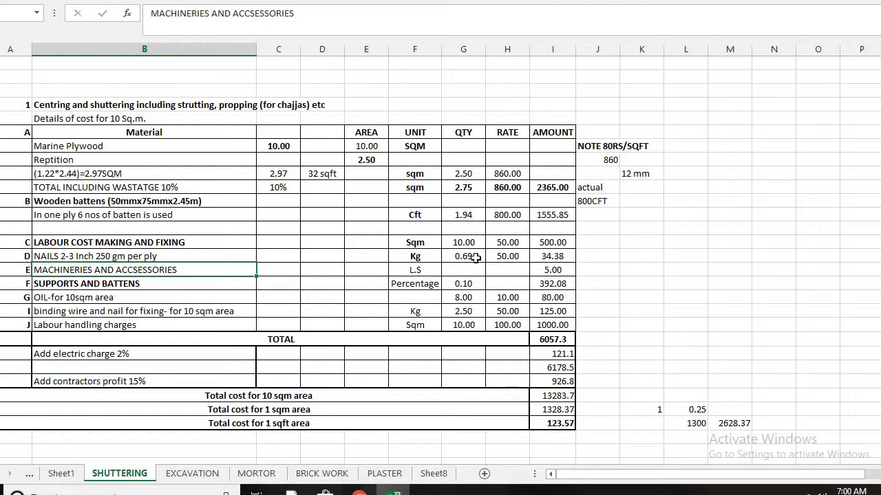
pyautogui.press('Right')
pyautogui.press('Right')
pyautogui.press('Right')
pyautogui.press('Right')
pyautogui.press('Right')
pyautogui.press('Right')
pyautogui.press('Right')
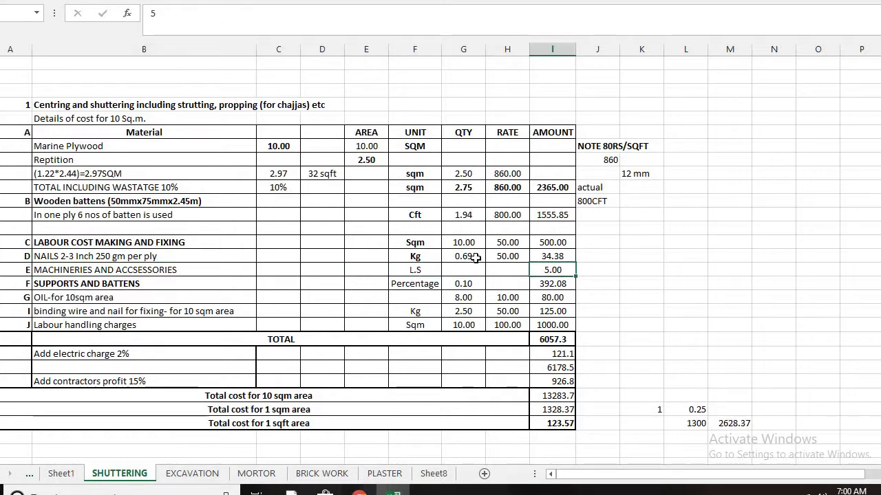
# Move from the machineries amount to the description of the supports and battens item.
pyautogui.press('Down')
pyautogui.press('Left')
pyautogui.press('Left')
pyautogui.press('Left')
pyautogui.press('Left')
pyautogui.press('Left')
pyautogui.press('Left')
pyautogui.press('Left')
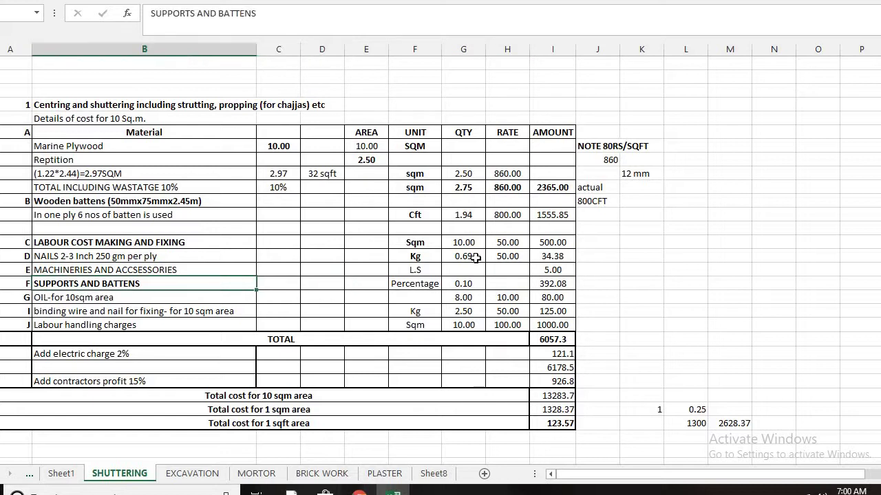
pyautogui.press('Left')
pyautogui.press('Right')
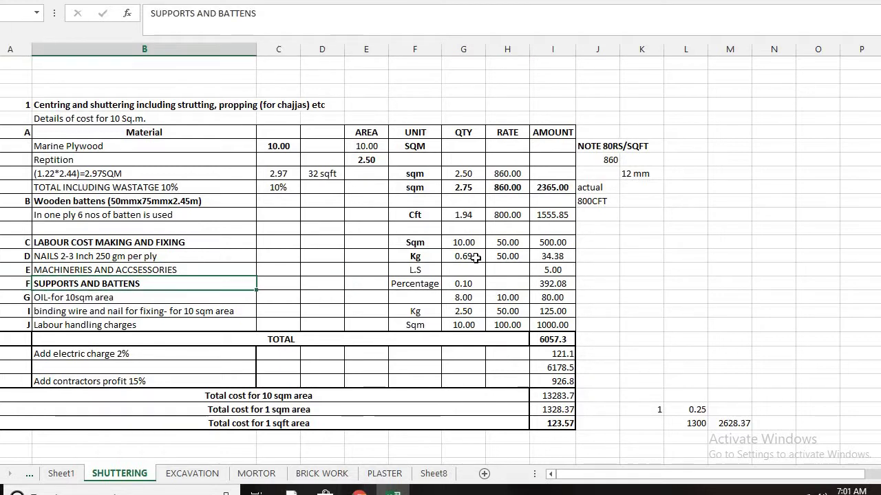
# Examine the unit of the supports and battens row and the cells referenced by its amount formula.
pyautogui.press('Right')
pyautogui.press('Right')
pyautogui.press('Right')
pyautogui.press('Right')
pyautogui.press('Right')
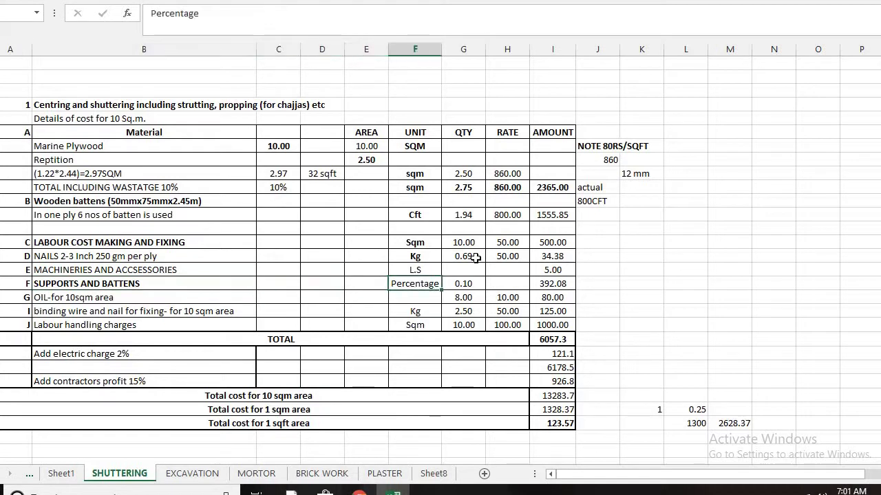
pyautogui.press('Right')
pyautogui.press('Right')
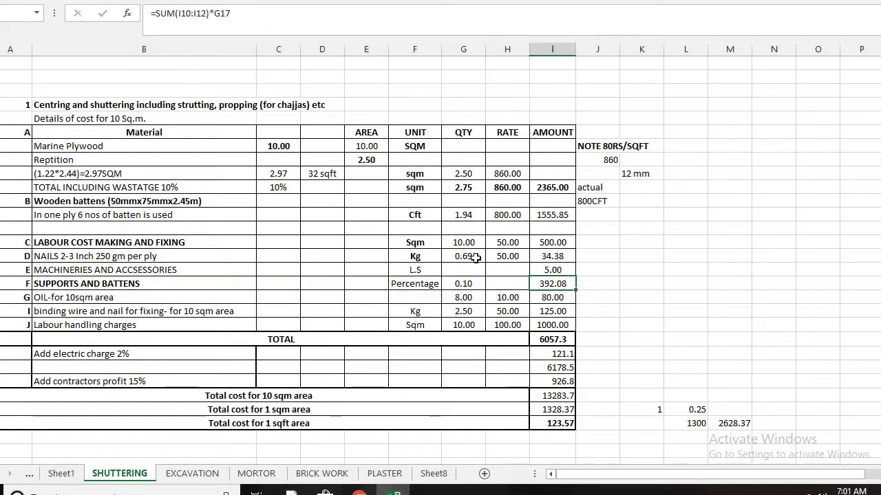
pyautogui.doubleClick(551, 284)
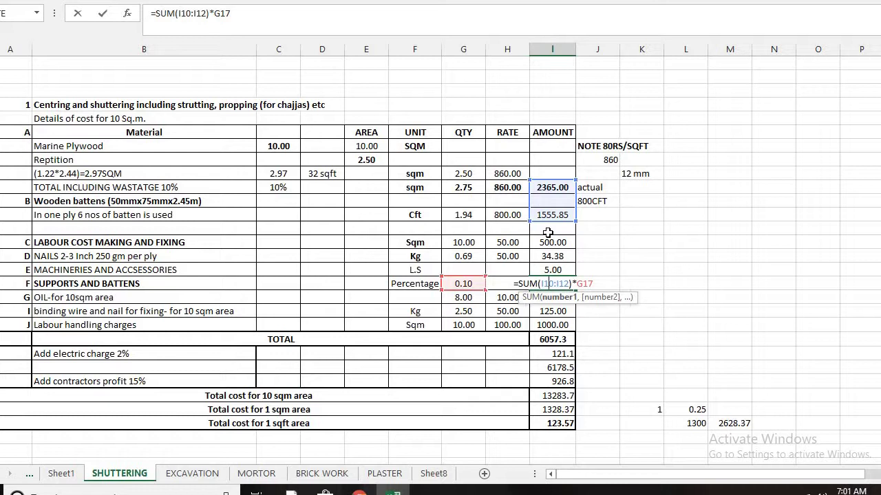
pyautogui.press('Return')
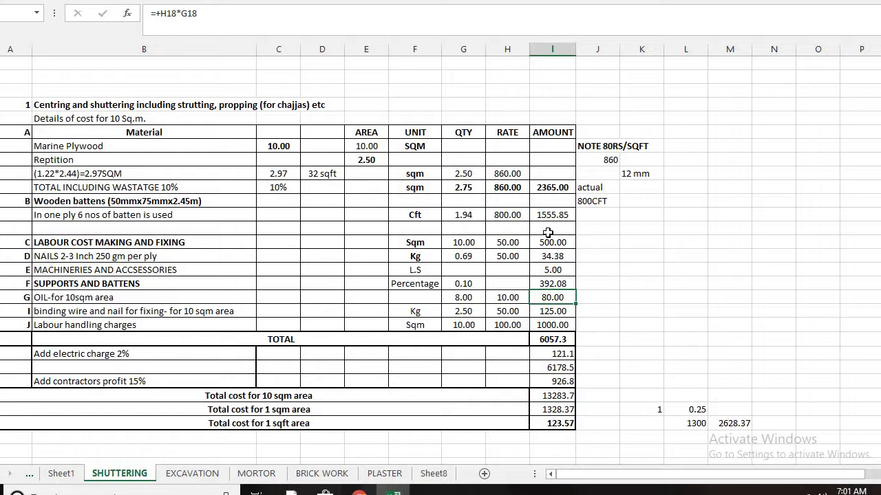
# Examine the quantity formula in the oil row and the area cell it references.
pyautogui.click(461, 298)
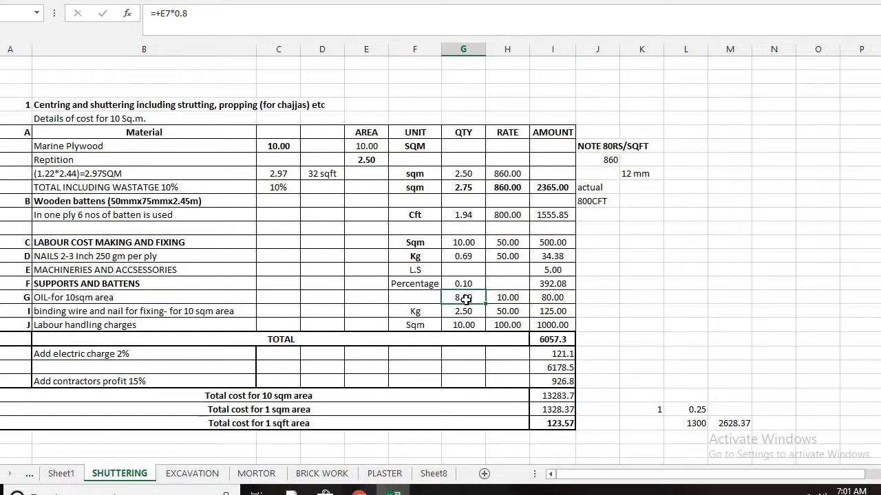
pyautogui.doubleClick(466, 298)
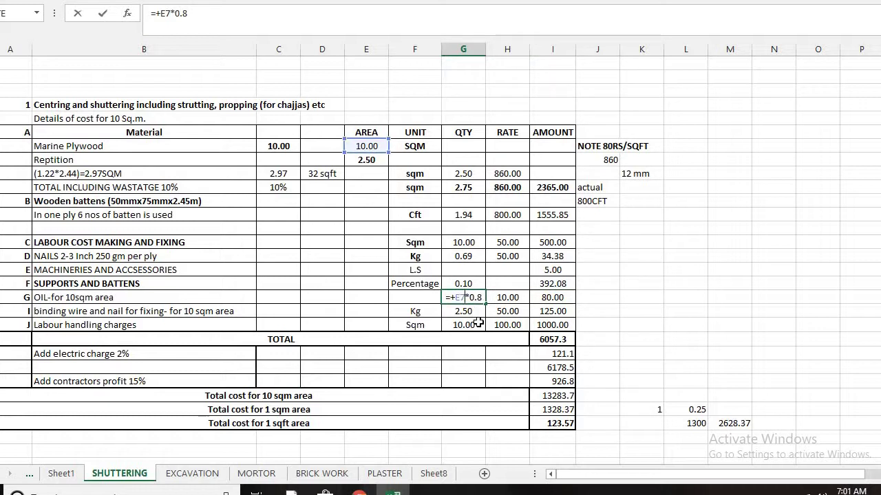
pyautogui.press('Return')
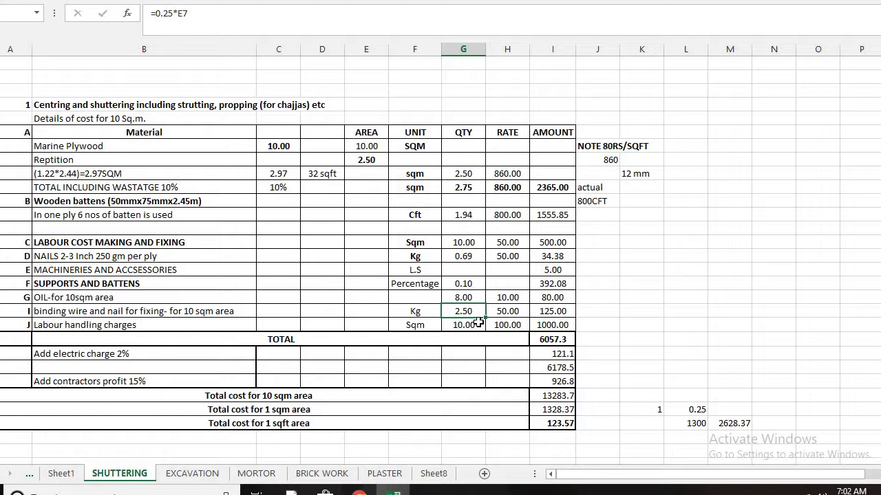
# Enter ltr as the unit of the oil row and check that row's quantity, rate and amount.
pyautogui.click(418, 293)
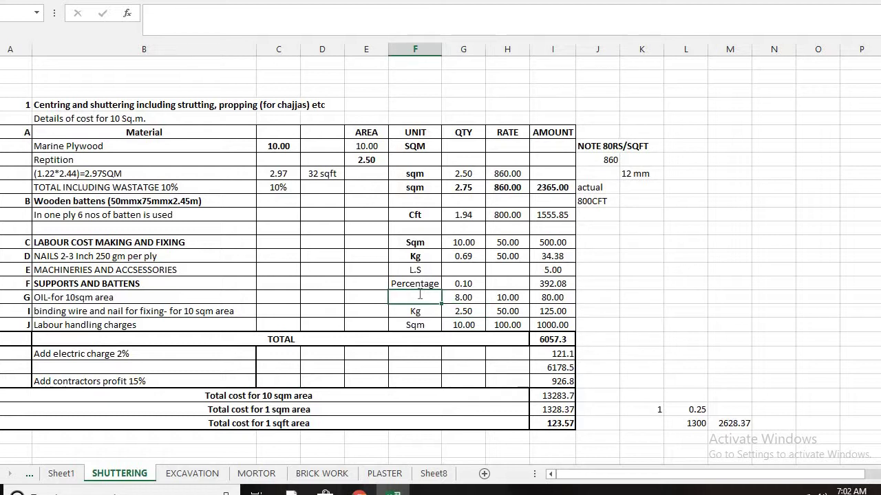
pyautogui.write('ltr')
pyautogui.click(496, 301)
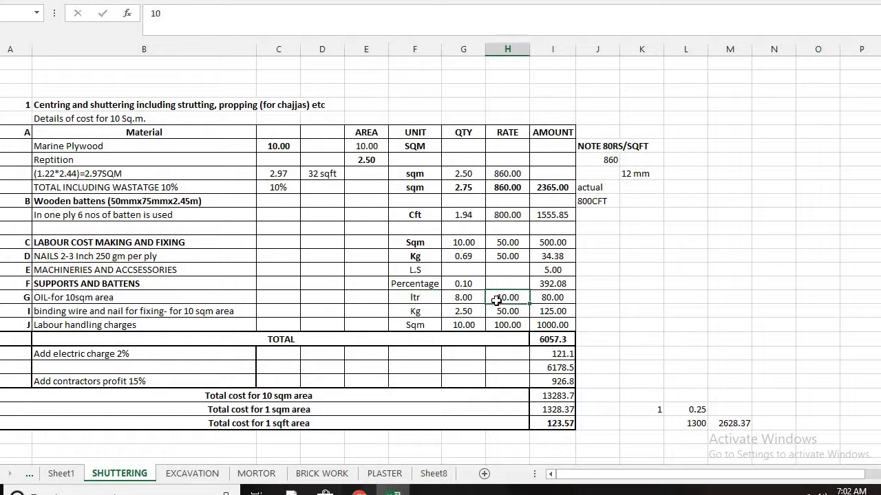
pyautogui.click(459, 302)
pyautogui.click(499, 303)
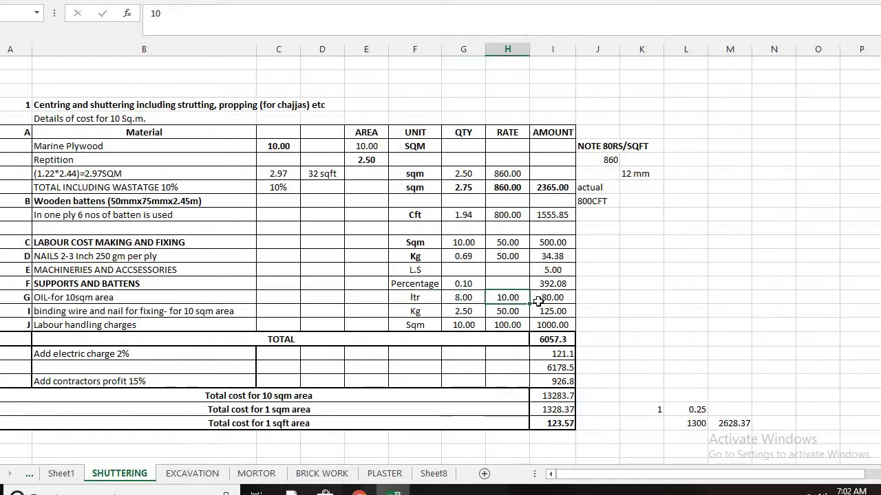
pyautogui.click(538, 303)
# Replace the oil quantity with the formula +10*0.6 and check the recalculated cell.
pyautogui.click(474, 299)
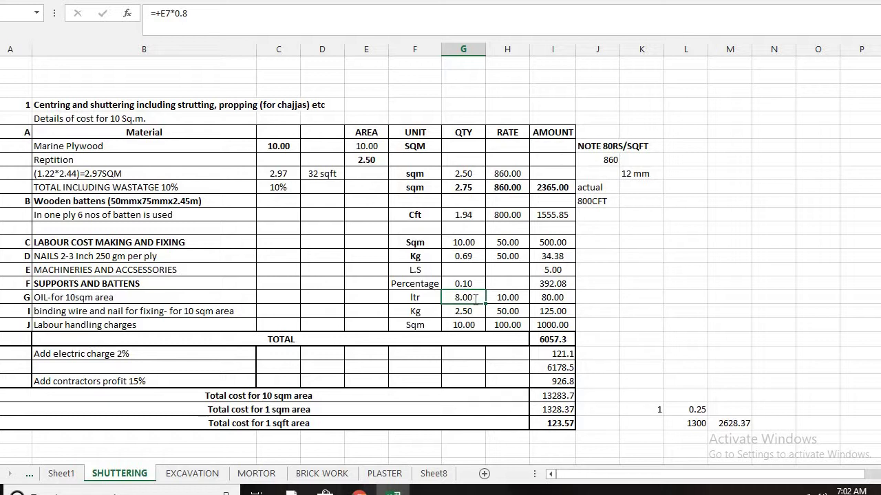
pyautogui.press('Delete')
pyautogui.write('+10*0.')
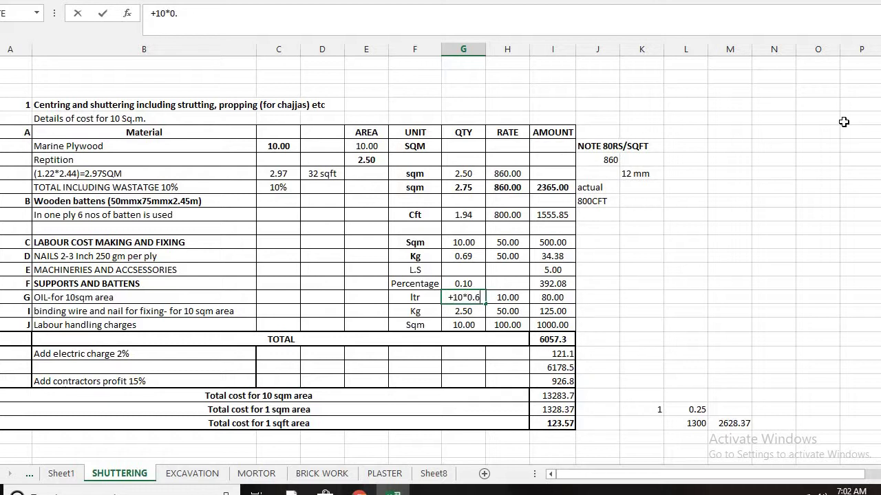
pyautogui.write('6')
pyautogui.press('Return')
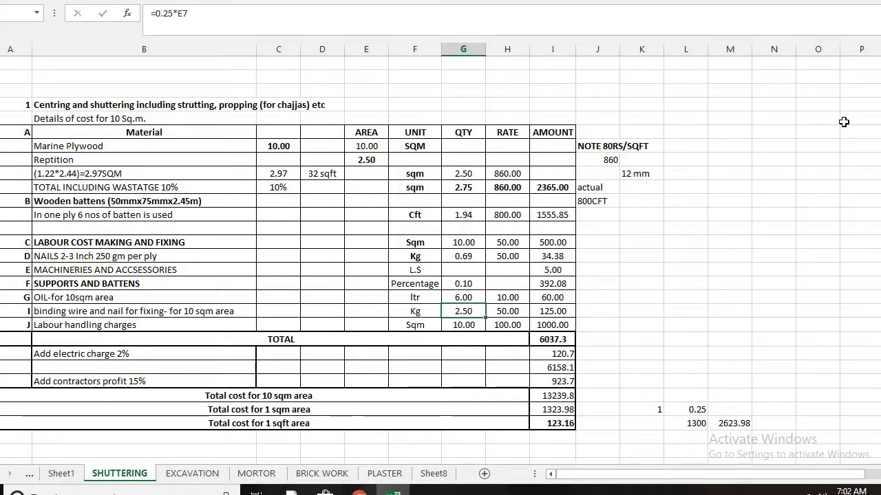
pyautogui.click(458, 295)
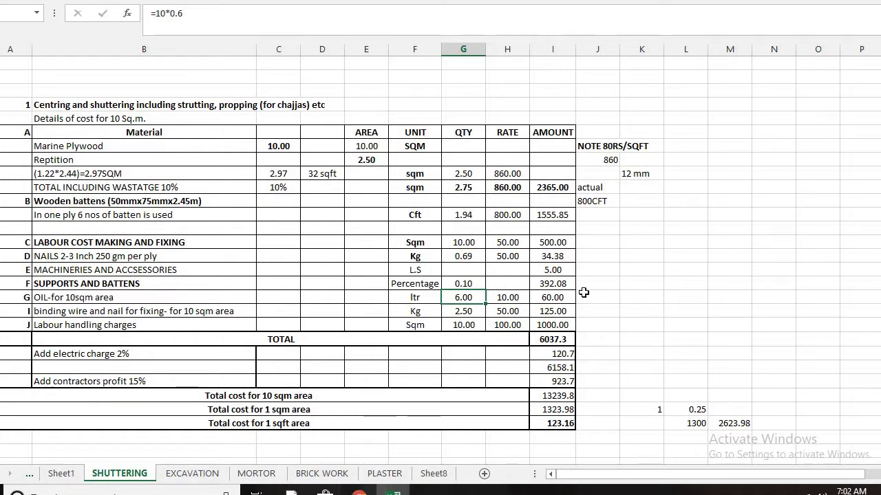
# Examine the binding wire and nail row: its description, quantity formula, rate and amount formula.
pyautogui.click(128, 311)
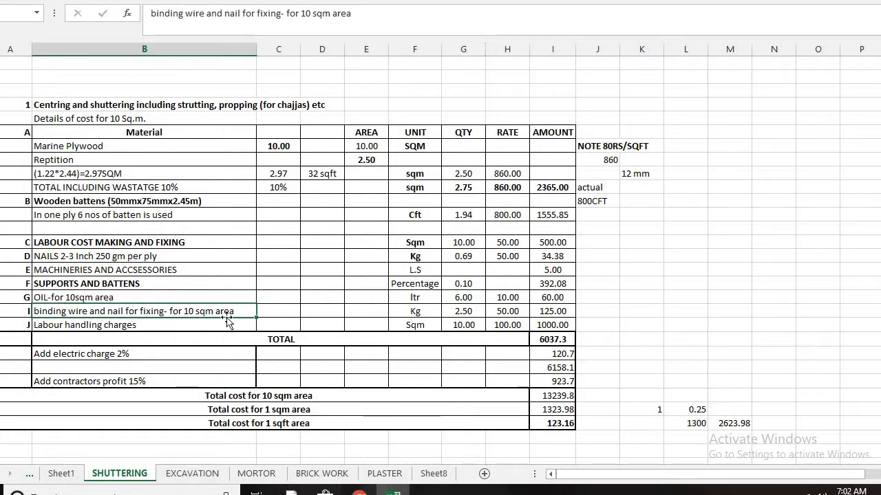
pyautogui.click(474, 314)
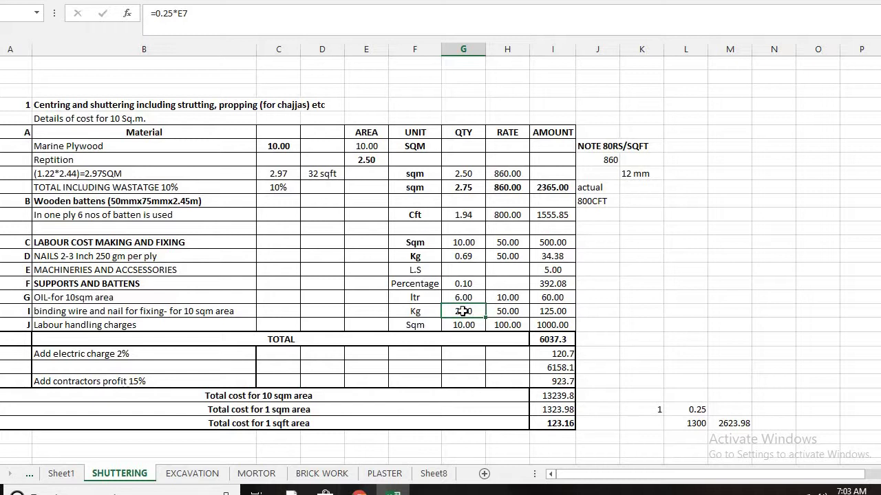
pyautogui.doubleClick(464, 311)
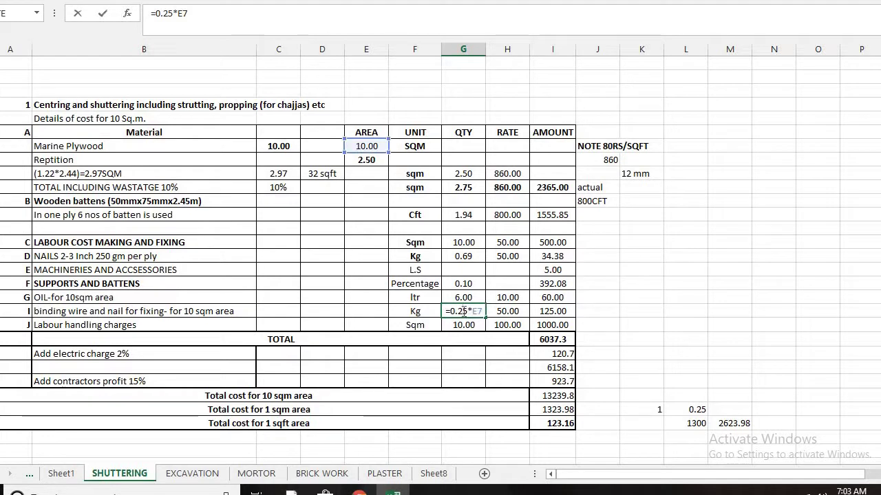
pyautogui.press('Return')
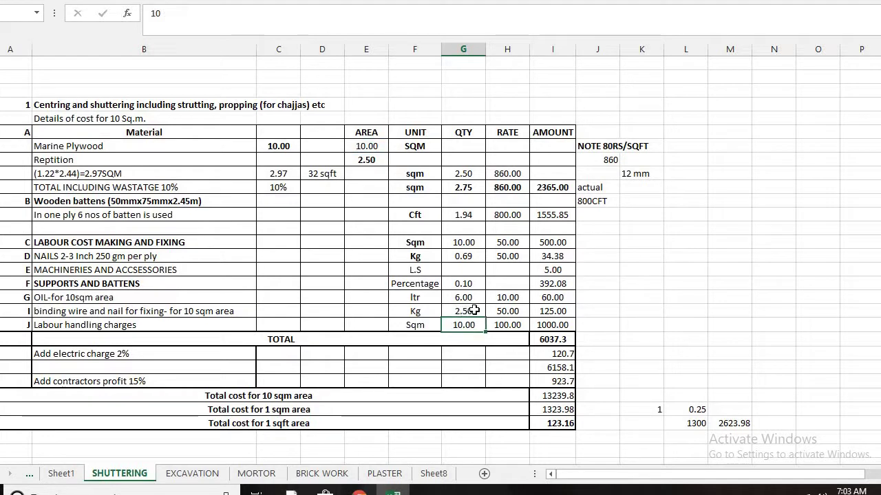
pyautogui.click(475, 311)
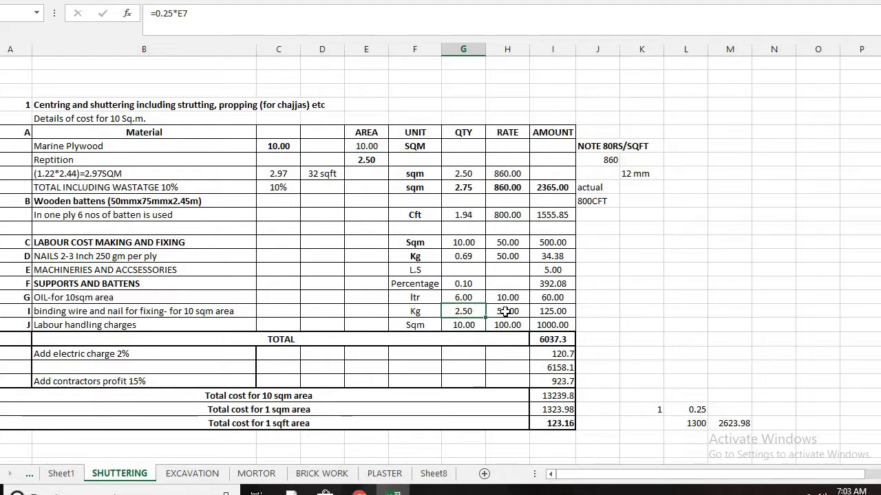
pyautogui.click(507, 311)
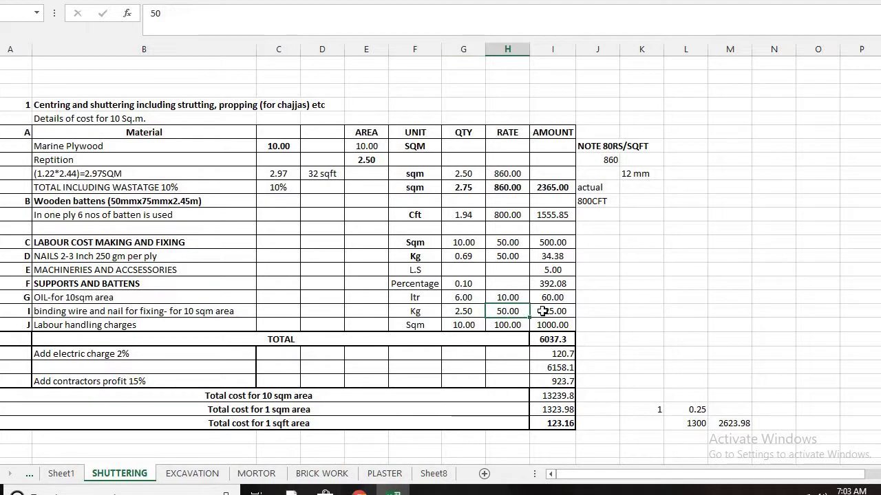
pyautogui.click(473, 313)
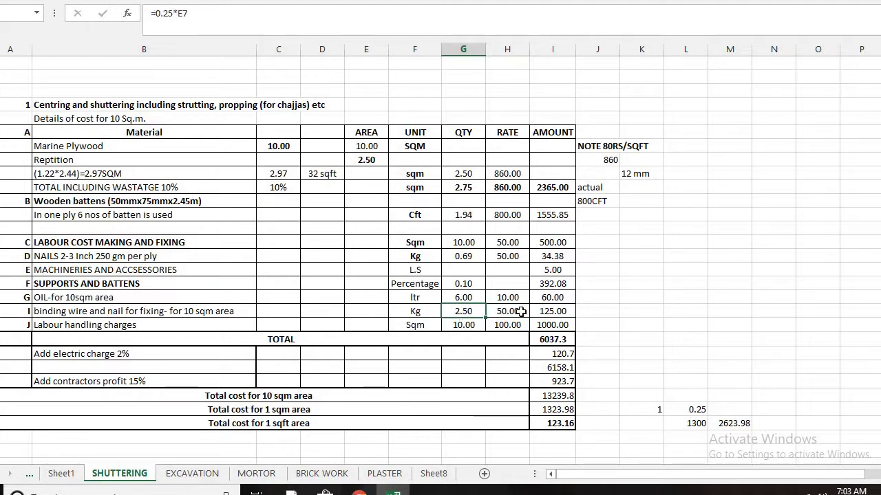
pyautogui.click(544, 311)
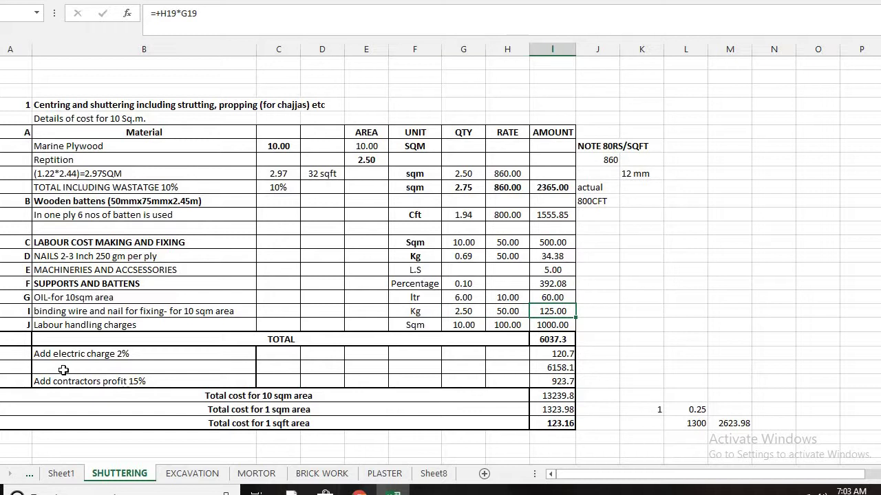
# Review the labour handling charges rate and the amount formula of the 2% electric charge.
pyautogui.click(94, 325)
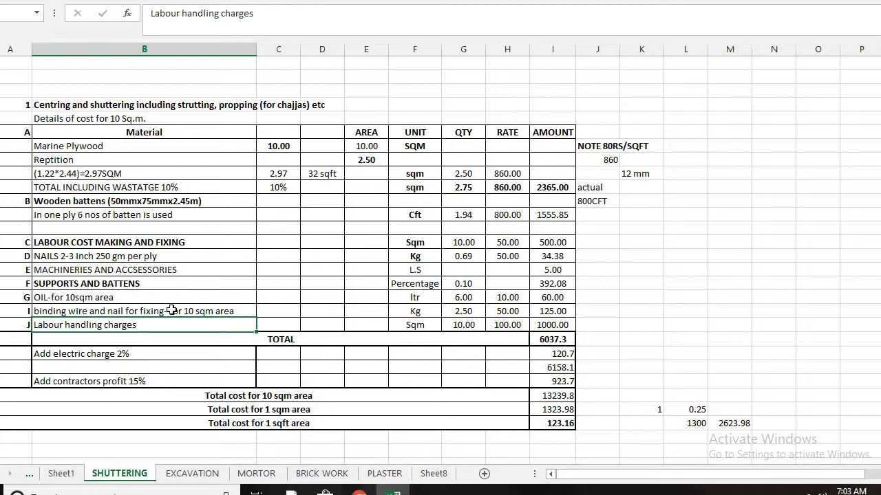
pyautogui.click(507, 322)
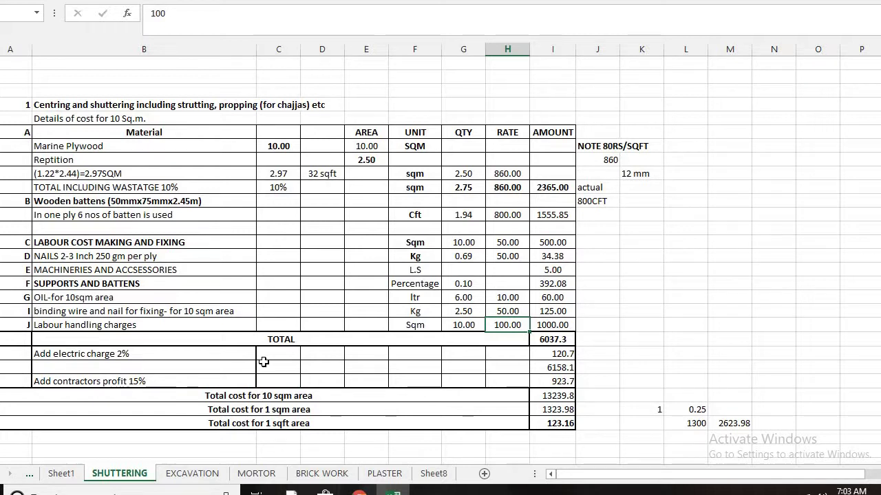
pyautogui.click(212, 356)
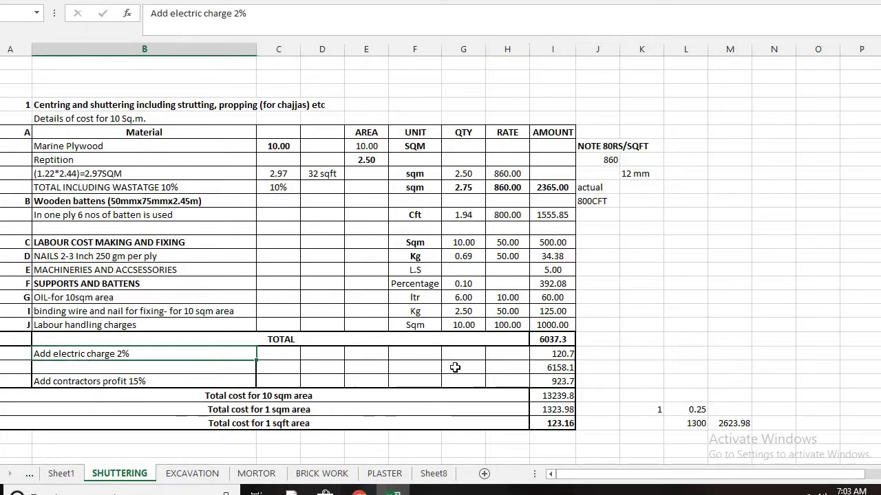
pyautogui.doubleClick(558, 353)
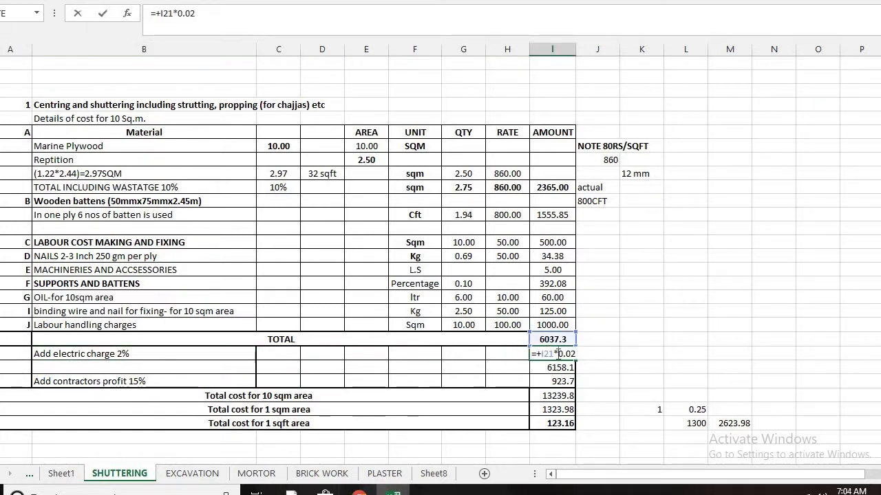
pyautogui.press('Return')
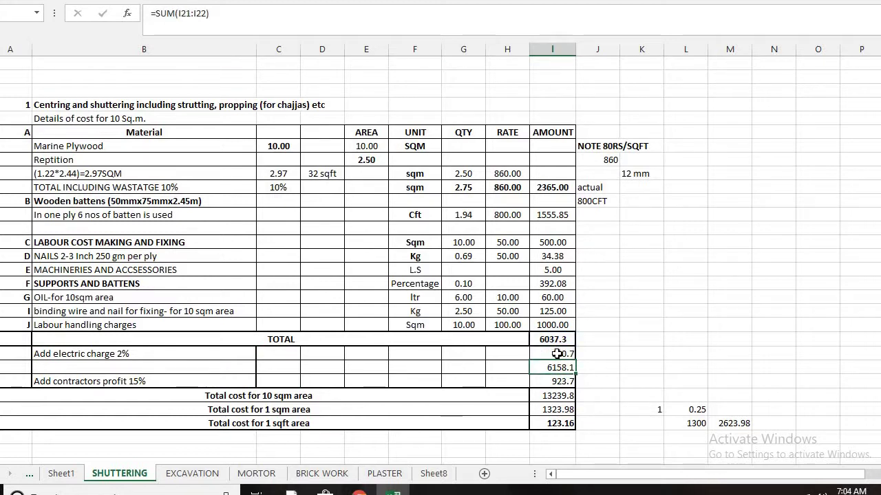
# Label the subtotal row between the 2% electric charge and the 15% contractors profit as Total.
pyautogui.click(65, 371)
pyautogui.write('tao')
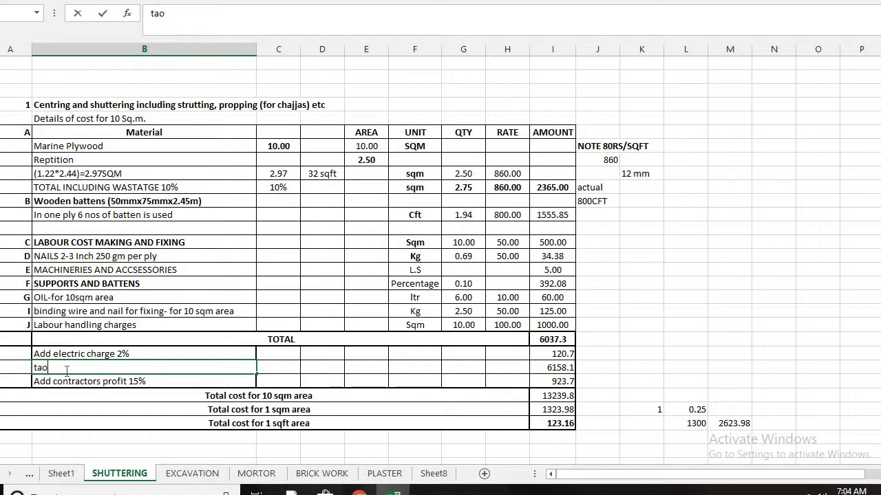
pyautogui.write('tal')
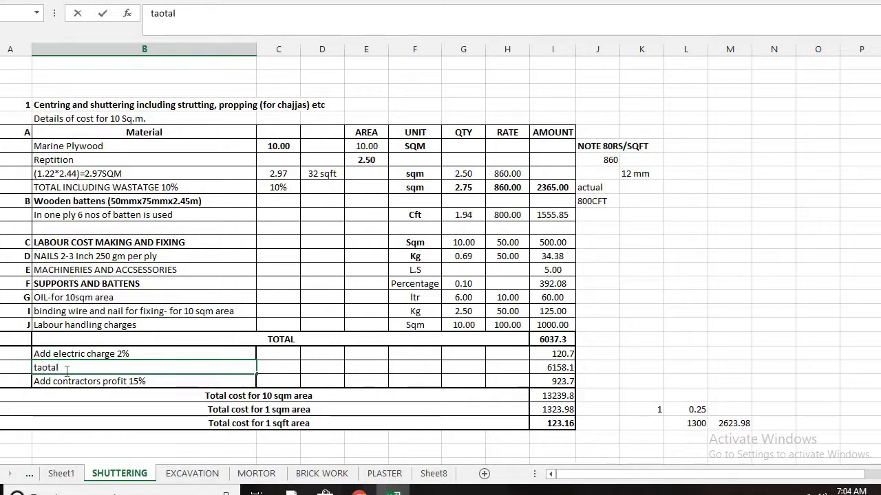
pyautogui.press('Return')
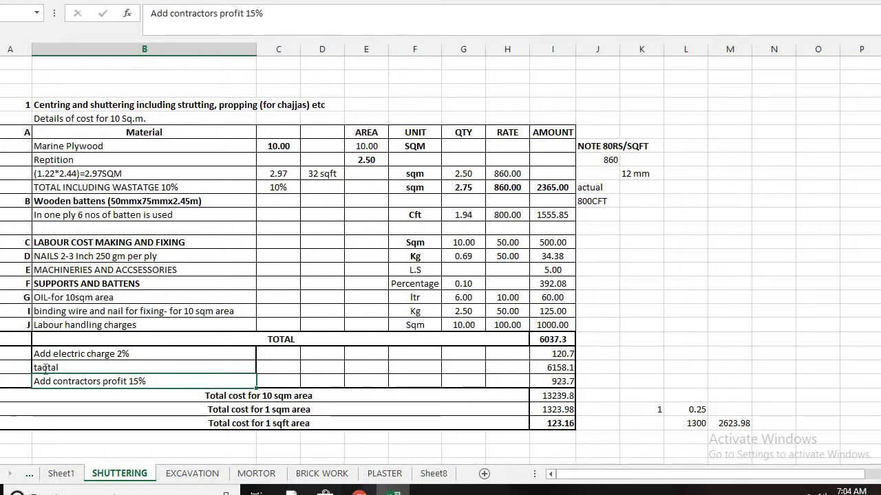
pyautogui.doubleClick(46, 370)
pyautogui.press('BackSpace')
pyautogui.press('BackSpace')
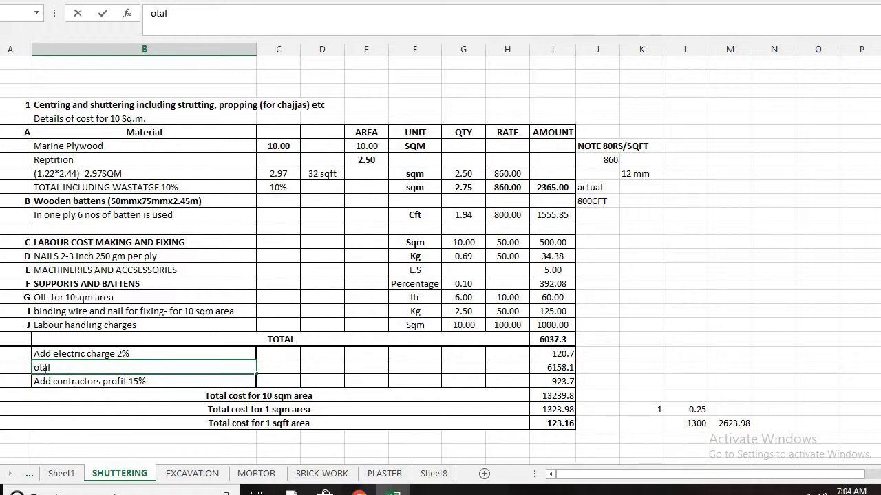
pyautogui.write('T')
pyautogui.press('Return')
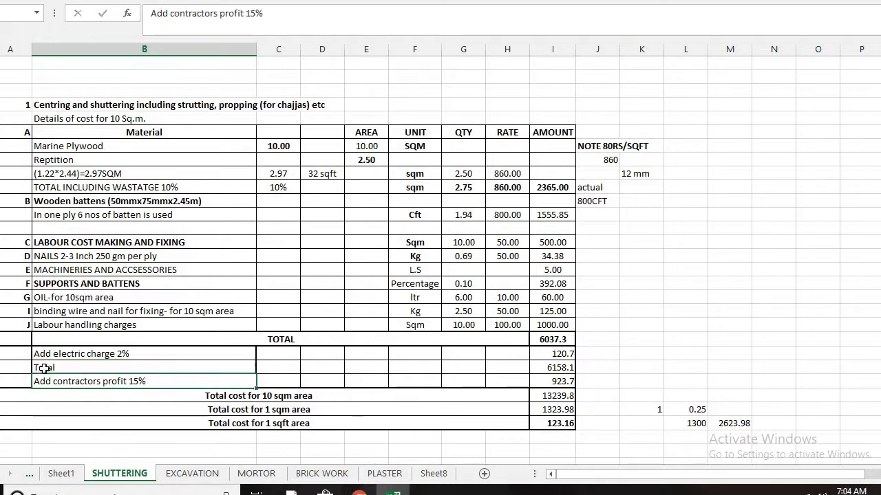
# Check the formulas of the 15% contractors profit and of the total costs for 10 sqm, 1 sqm and 1 sqft.
pyautogui.doubleClick(559, 382)
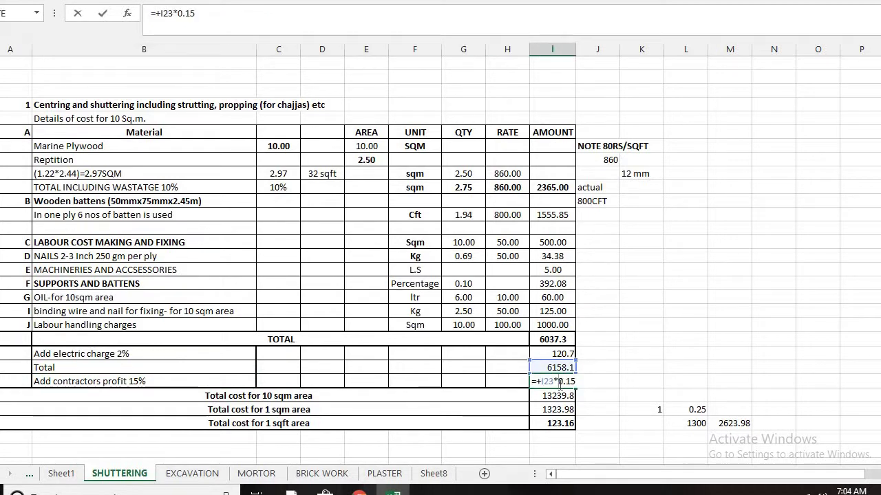
pyautogui.press('Return')
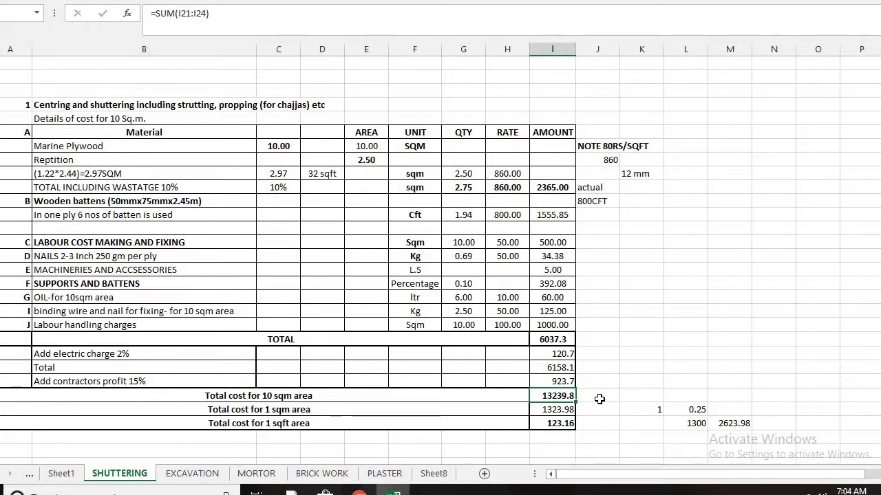
pyautogui.click(396, 409)
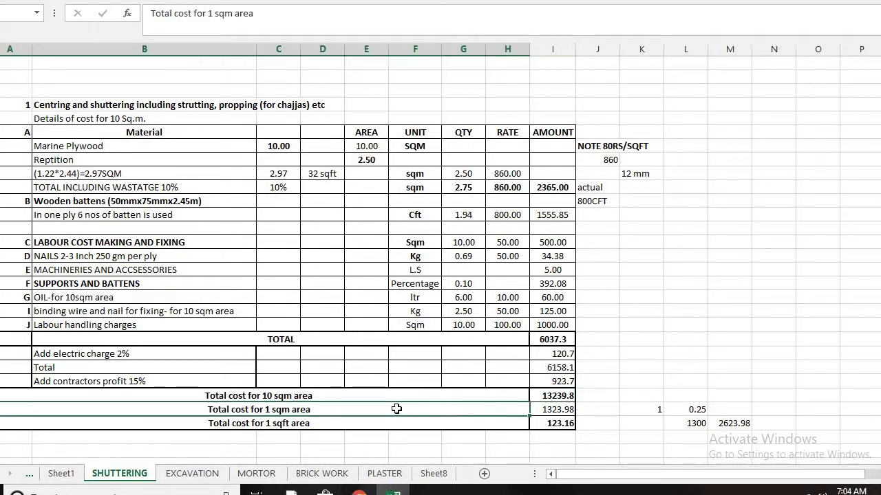
pyautogui.click(567, 409)
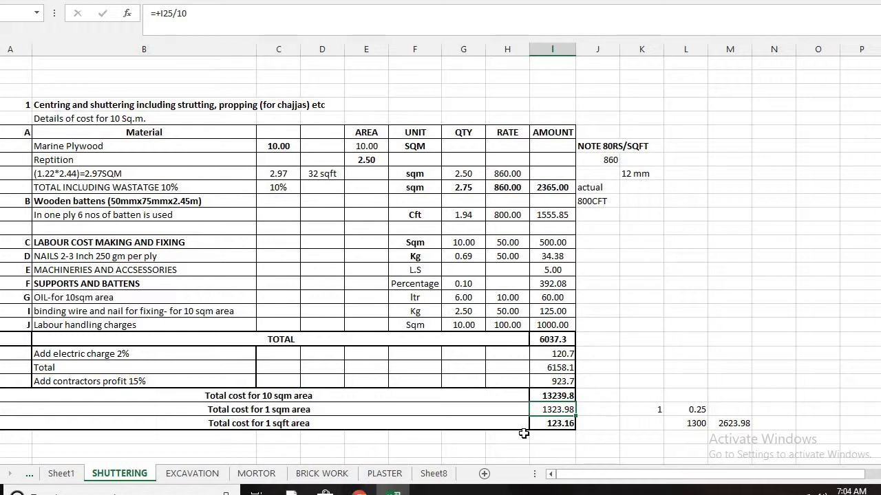
pyautogui.click(561, 421)
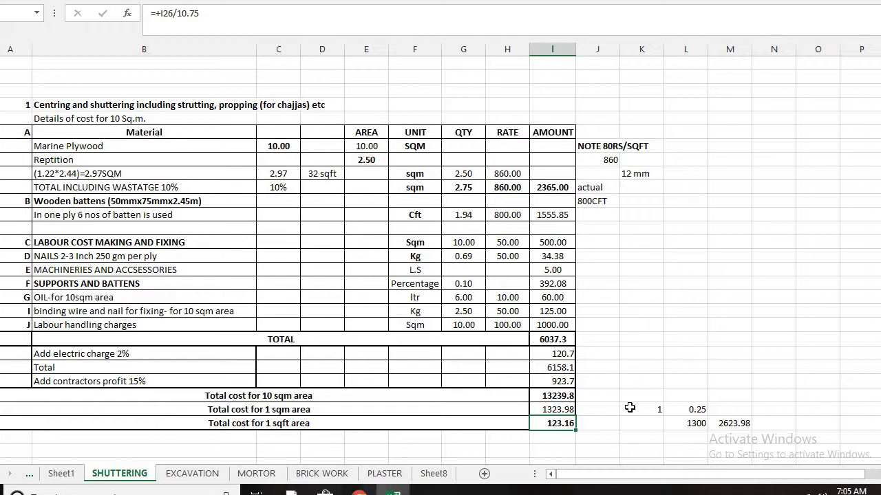
# Review the labour making and fixing quantity and recheck the total cost for 1 sqft area.
pyautogui.click(477, 244)
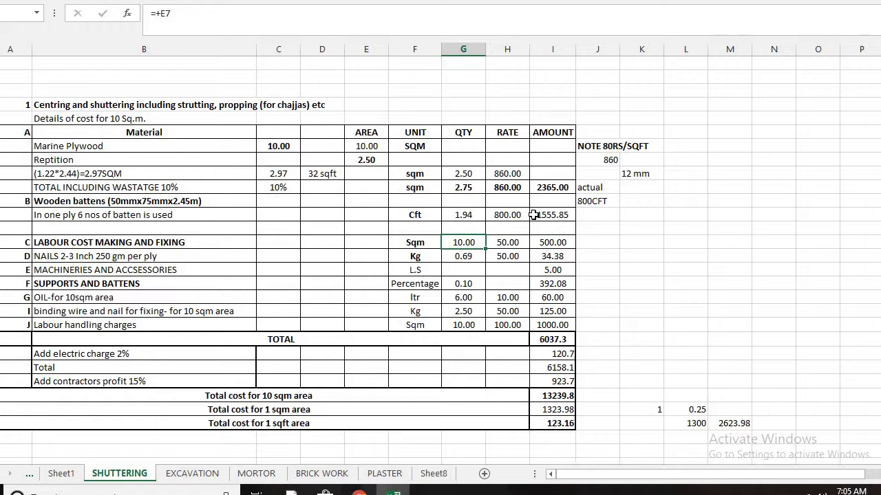
pyautogui.click(550, 421)
pyautogui.click(601, 421)
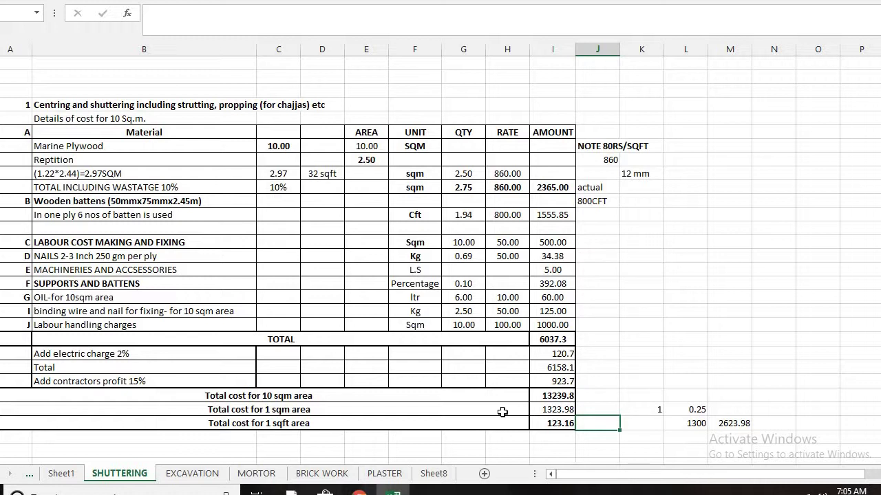
pyautogui.click(543, 429)
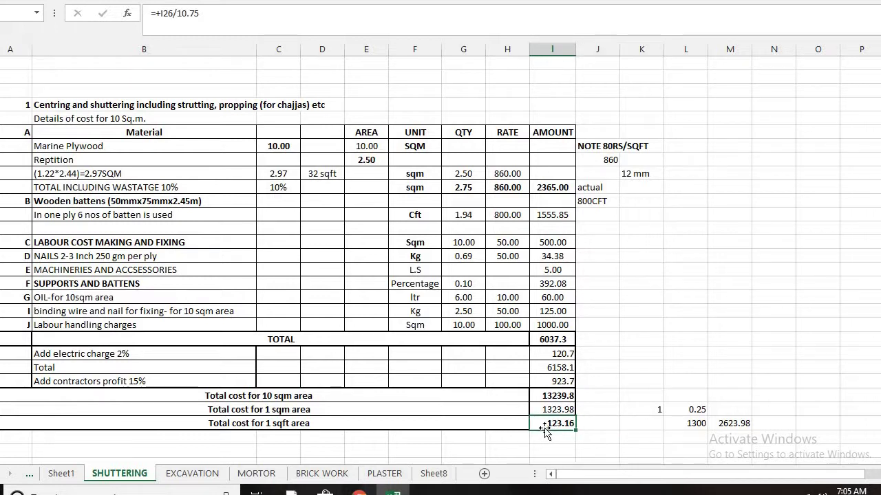
pyautogui.click(280, 330)
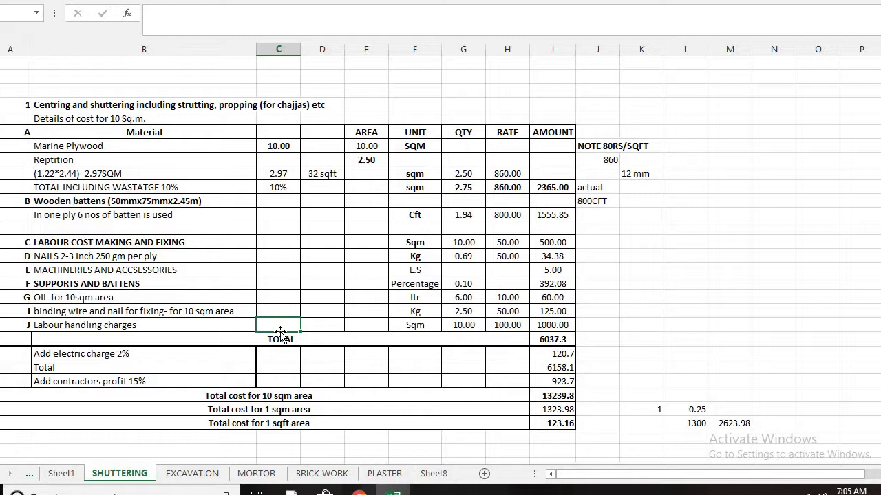
# Add a side note reading 0.250, kg and nail in columns K to M beside the supports and battens row.
pyautogui.click(649, 284)
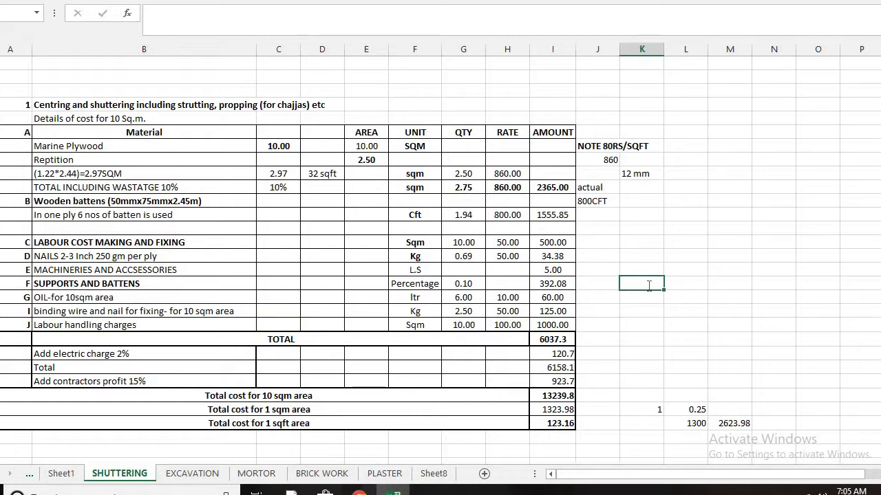
pyautogui.write('0.250')
pyautogui.press('Tab')
pyautogui.write('kg')
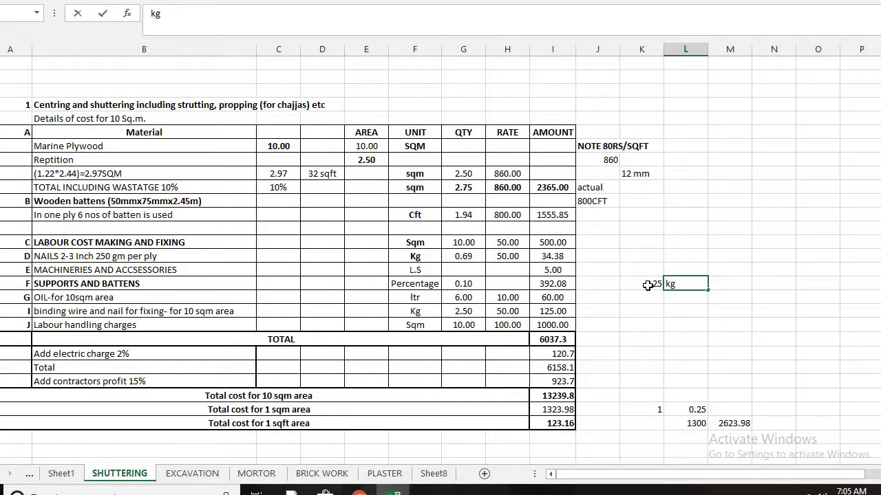
pyautogui.press('Return')
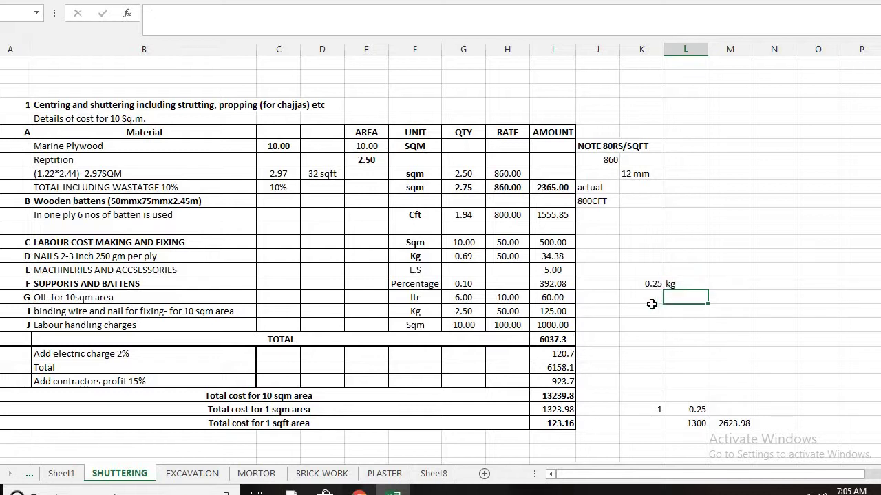
pyautogui.press('Up')
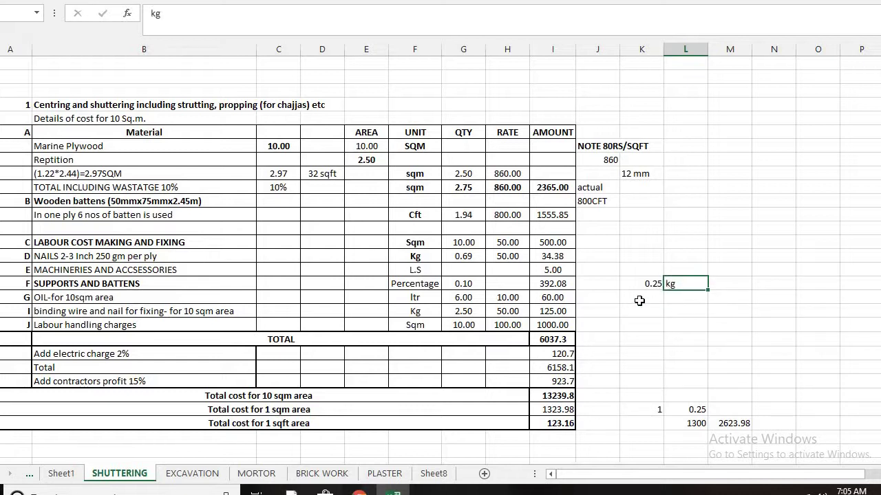
pyautogui.press('Right')
pyautogui.write('nail')
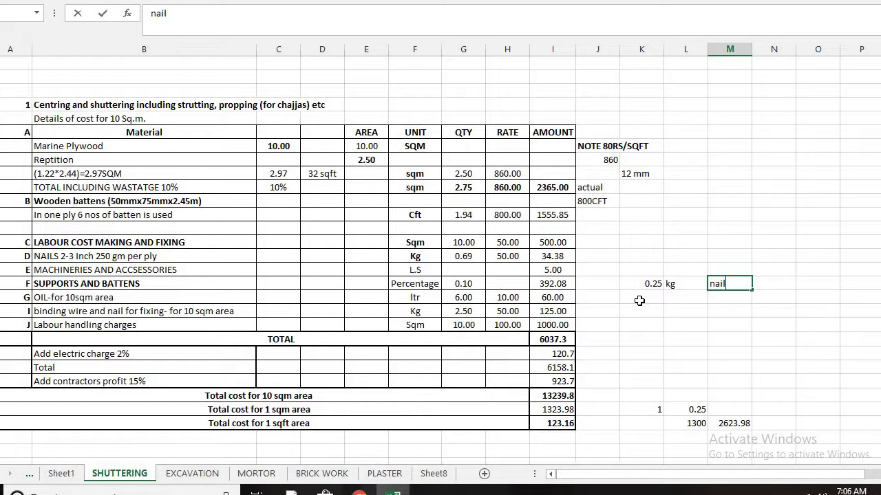
pyautogui.press('Return')
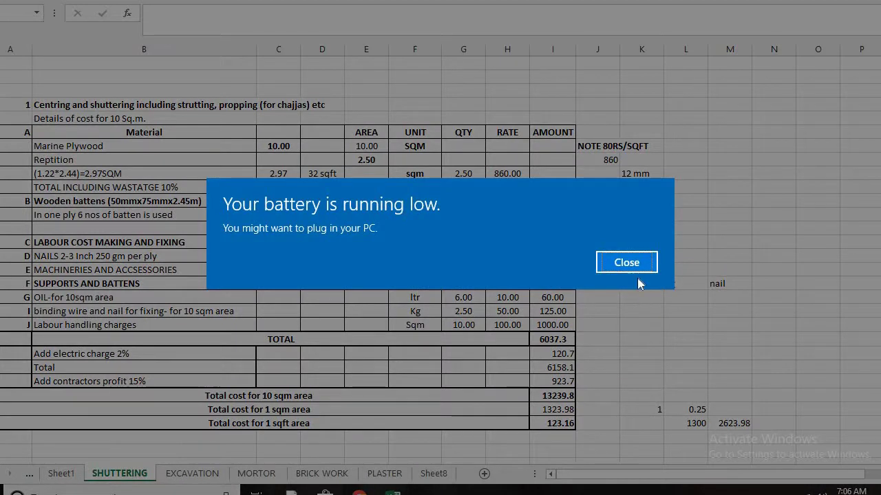
pyautogui.click(627, 263)
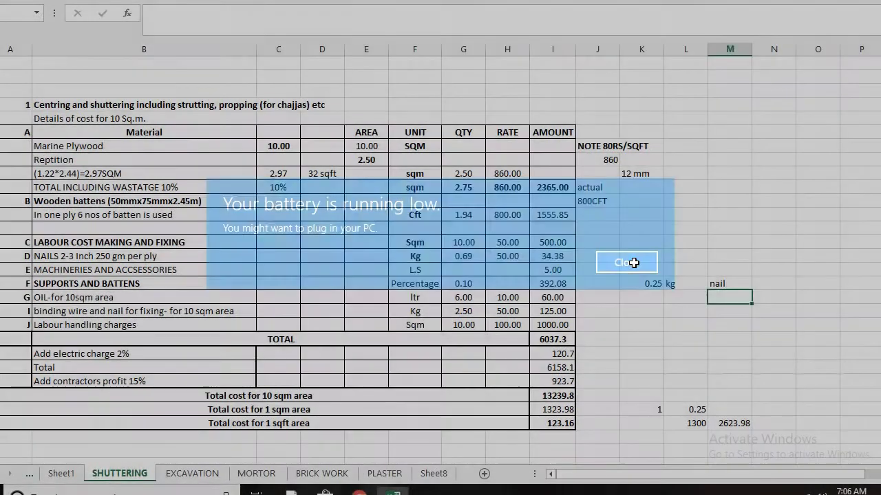
pyautogui.click(287, 267)
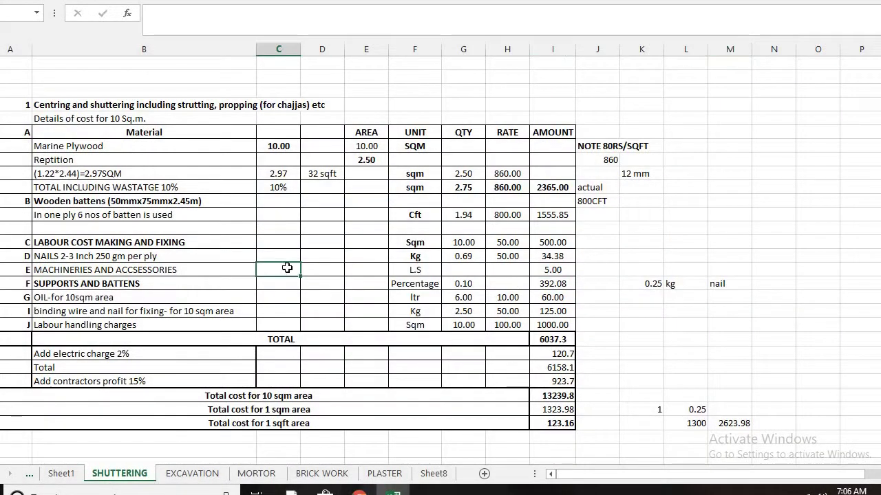